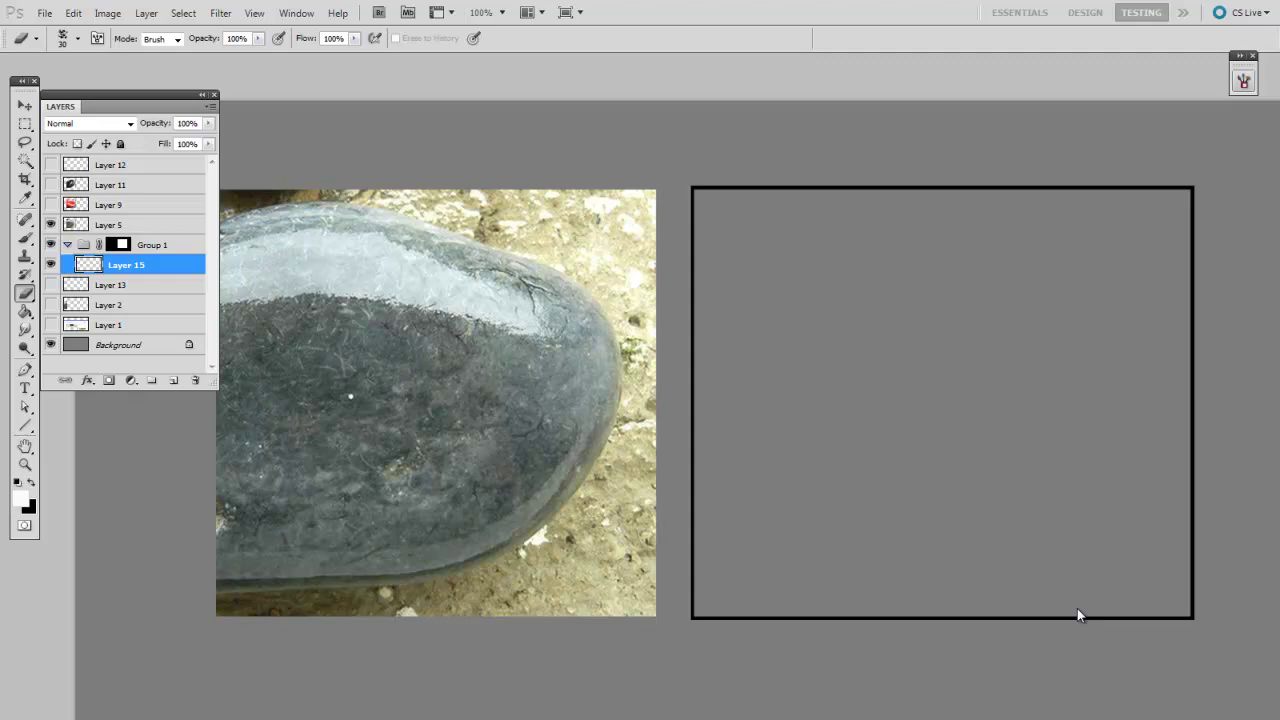
Paint a white test zigzag with a soft round brush inside the right frame.
key(b)
right_click(870, 472)
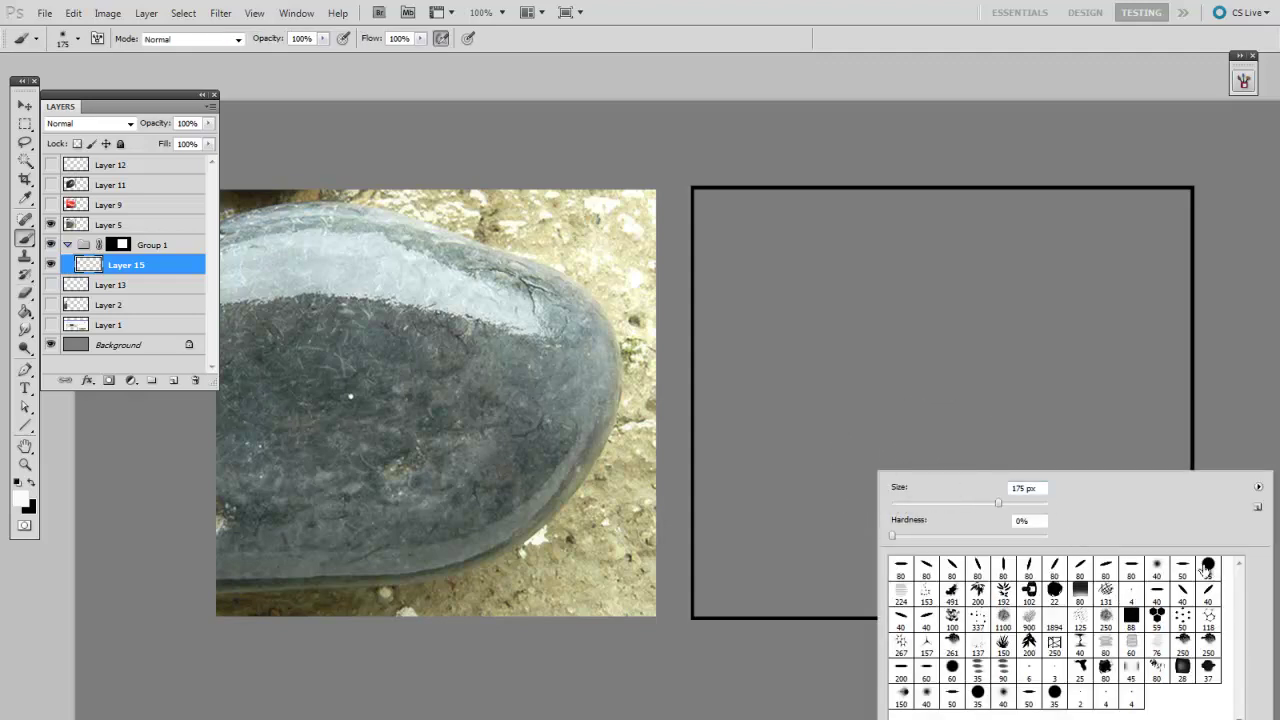
double_click(901, 566)
mouse_move(840, 343)
mouse_down()
mouse_move(880, 457)
mouse_move(1039, 570)
mouse_up()
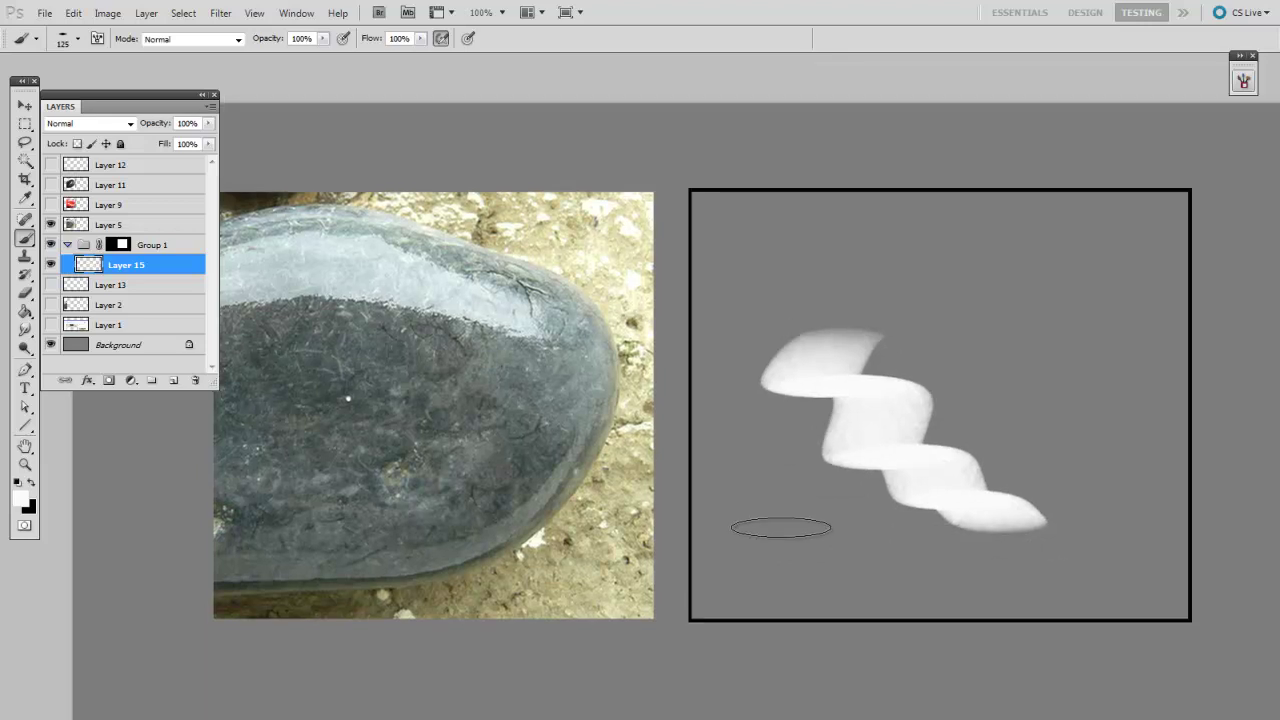
Erase a band and chunk from the zigzag with a 35 px hard round eraser.
key(e)
right_click(780, 518)
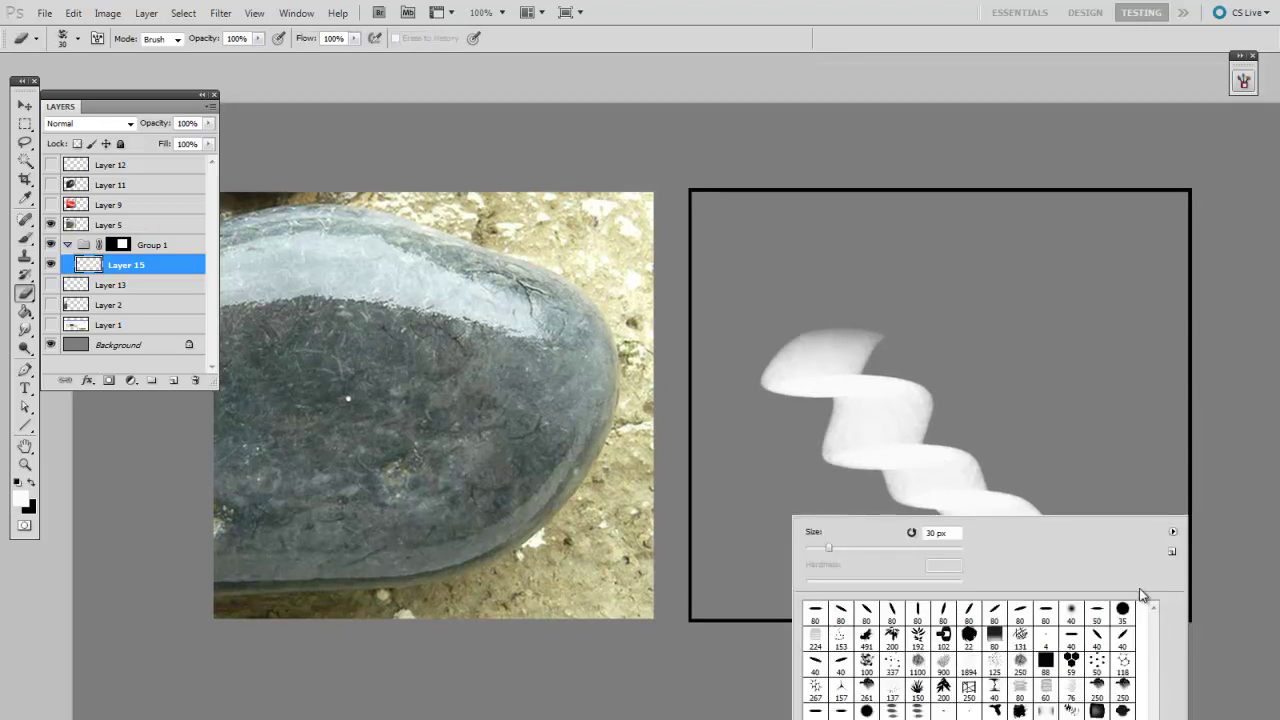
click(1109, 616)
key(Return)
mouse_move(860, 340)
mouse_down()
mouse_move(990, 480)
mouse_move(914, 336)
mouse_move(903, 354)
mouse_move(1100, 531)
mouse_move(894, 543)
mouse_move(1005, 613)
mouse_up()
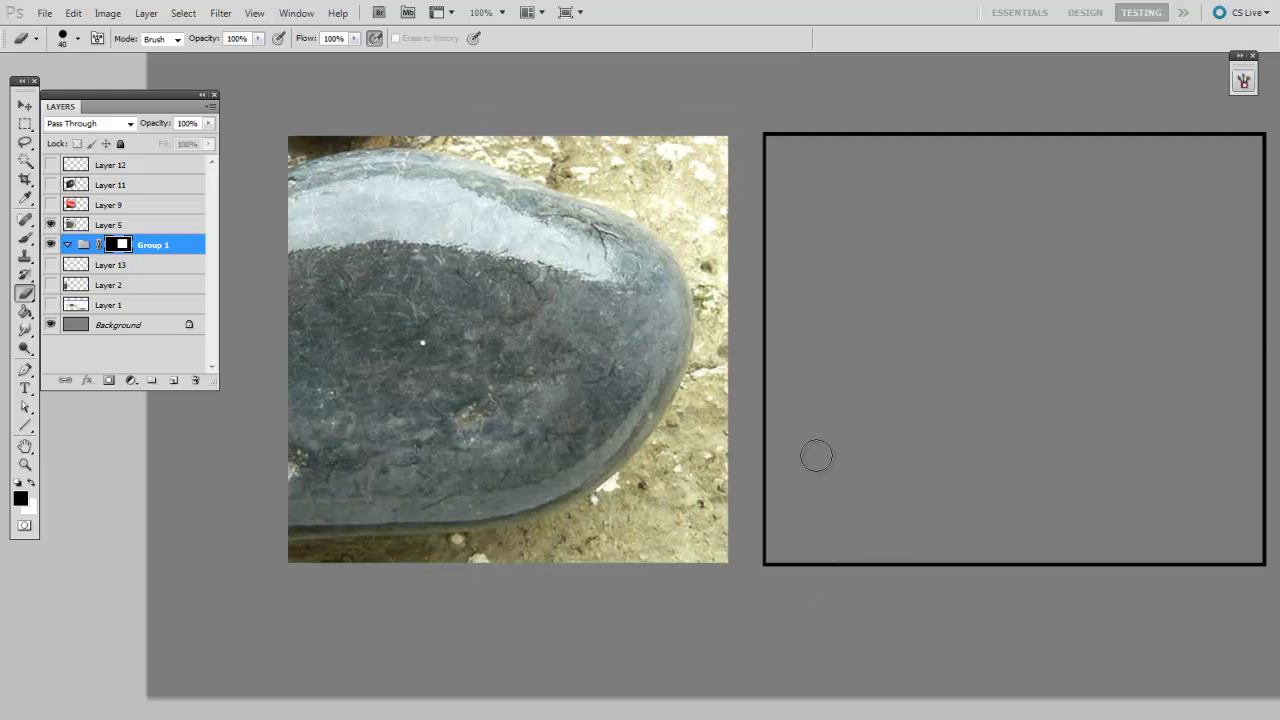
Add a new layer in Group 1 with white foreground and a 40 px soft round brush.
key(ctrl+shift+alt+n)
key(x)
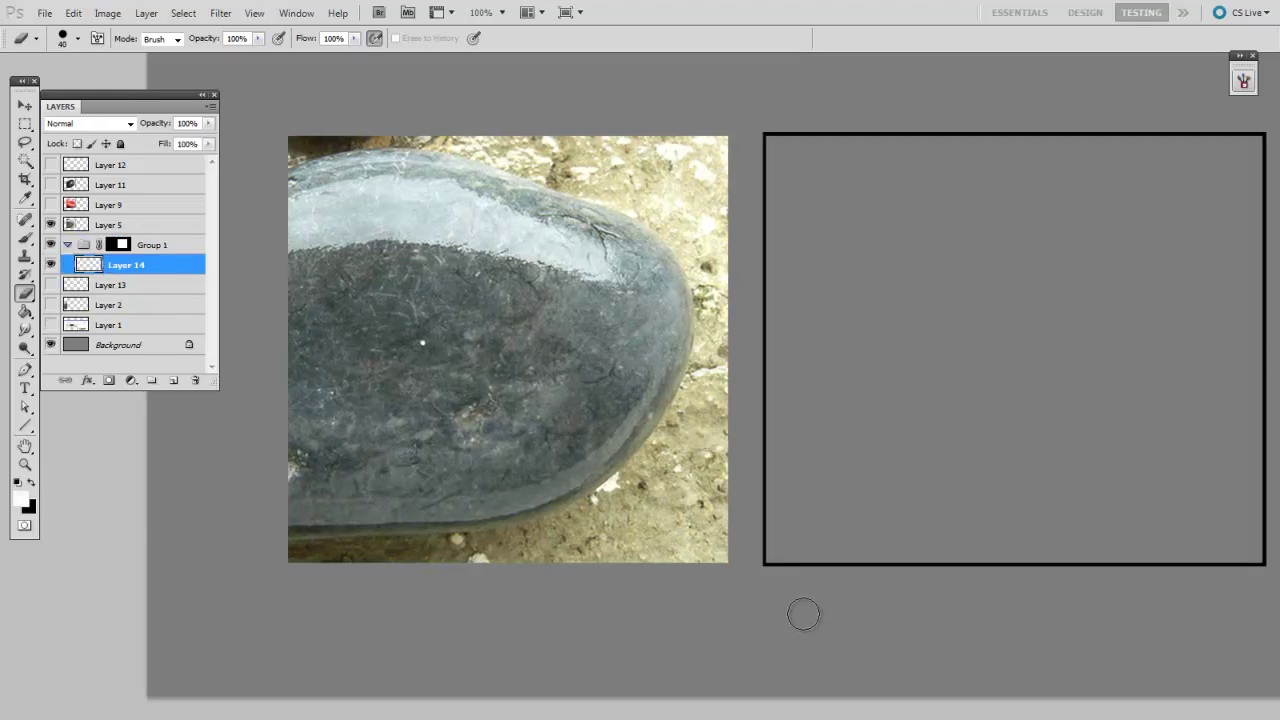
key(b)
right_click(862, 462)
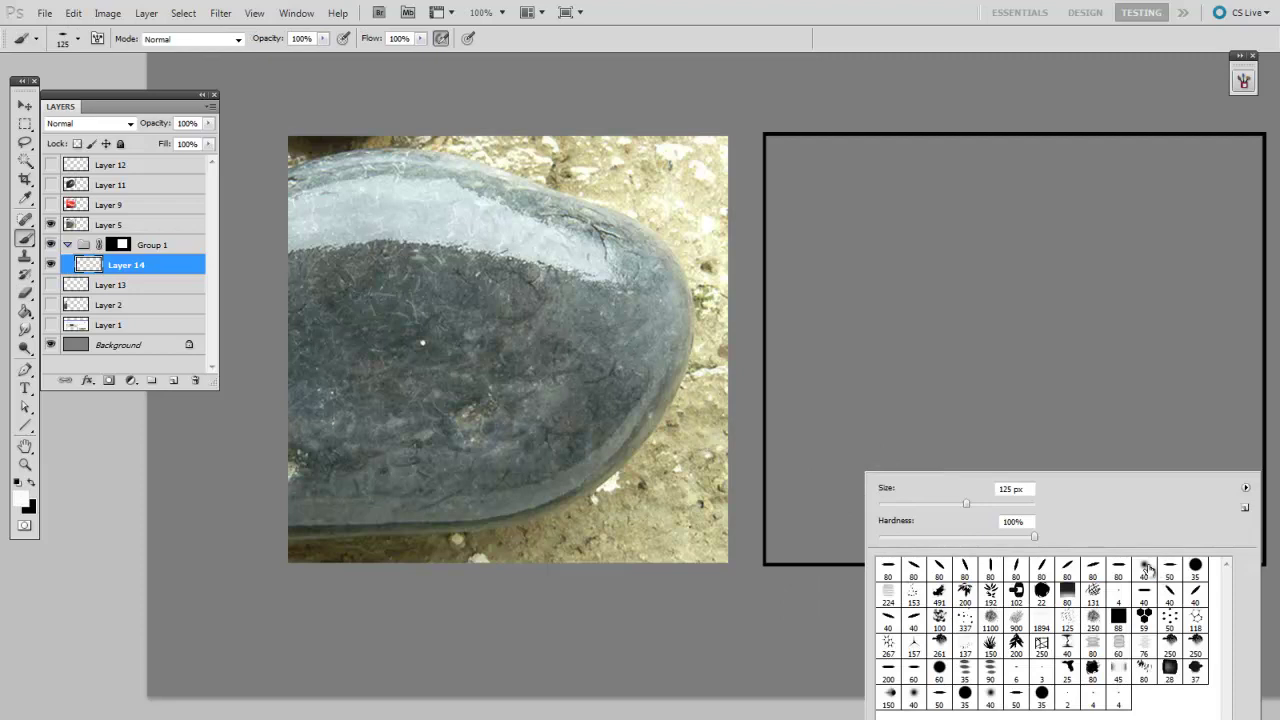
click(1145, 567)
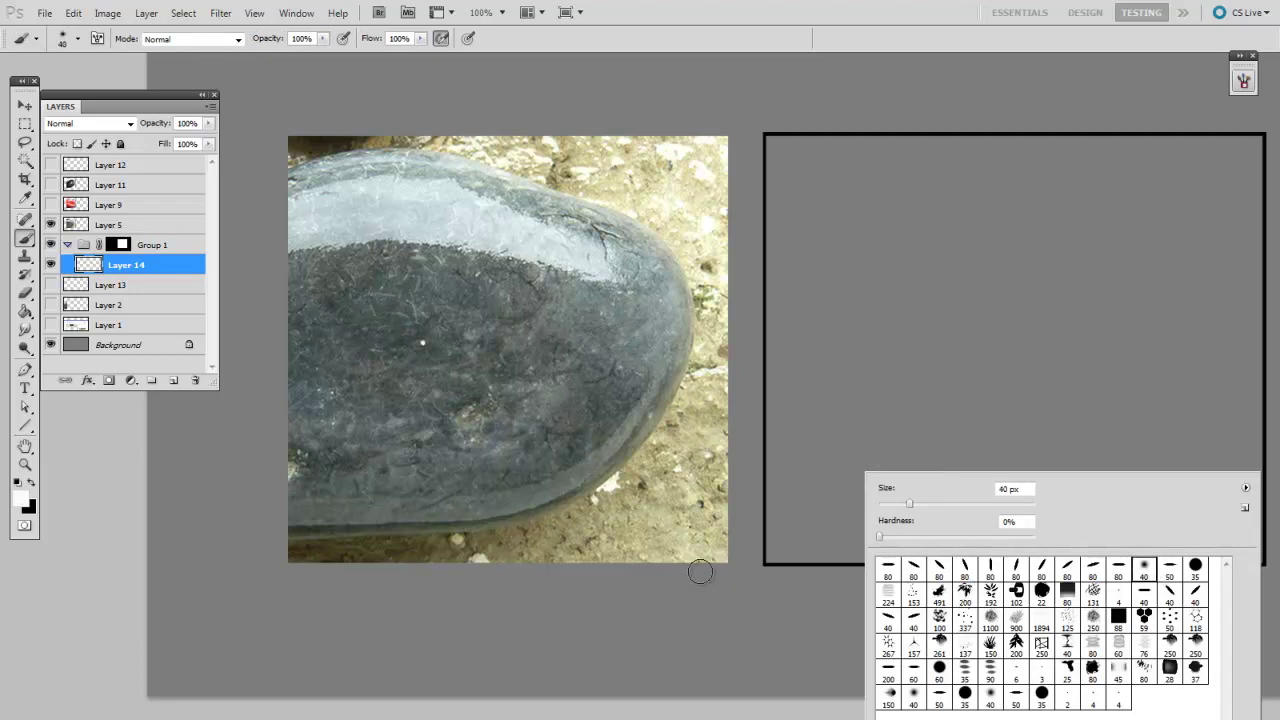
Paint a soft white curved highlight arc across the upper part of the frame.
key(Escape)
drag(797, 286, 694, 311)
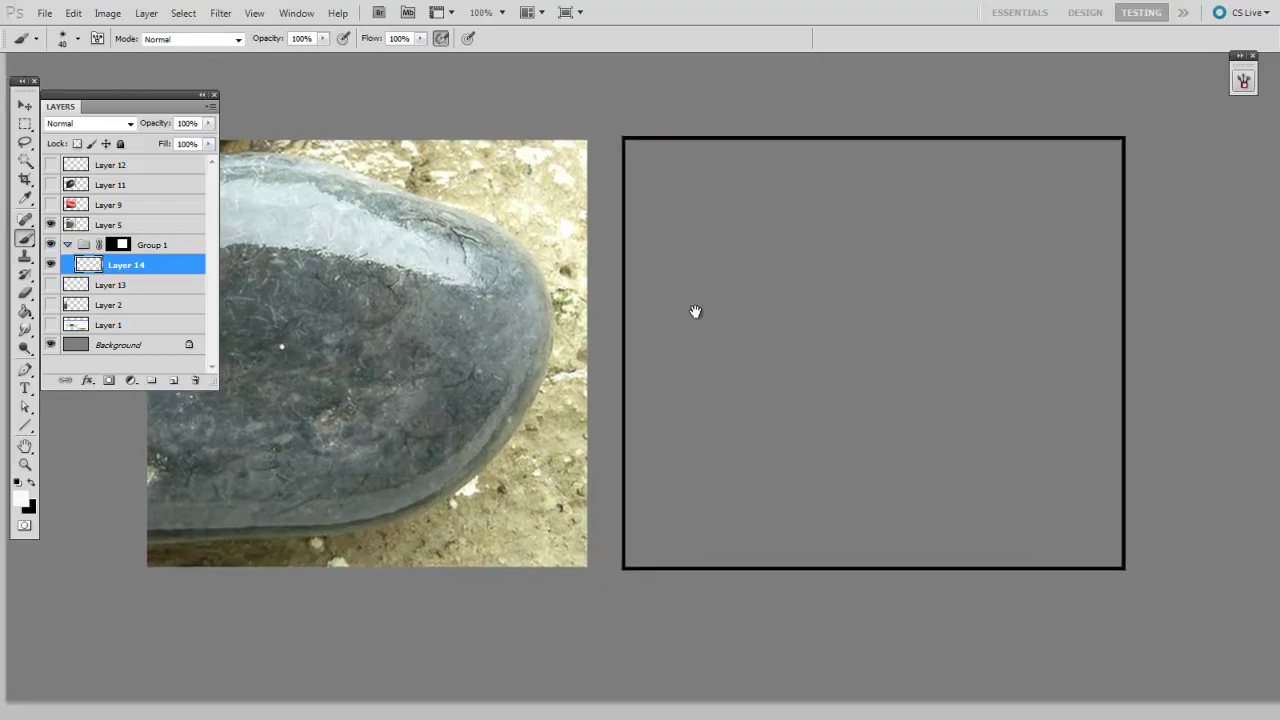
drag(563, 243, 1100, 290)
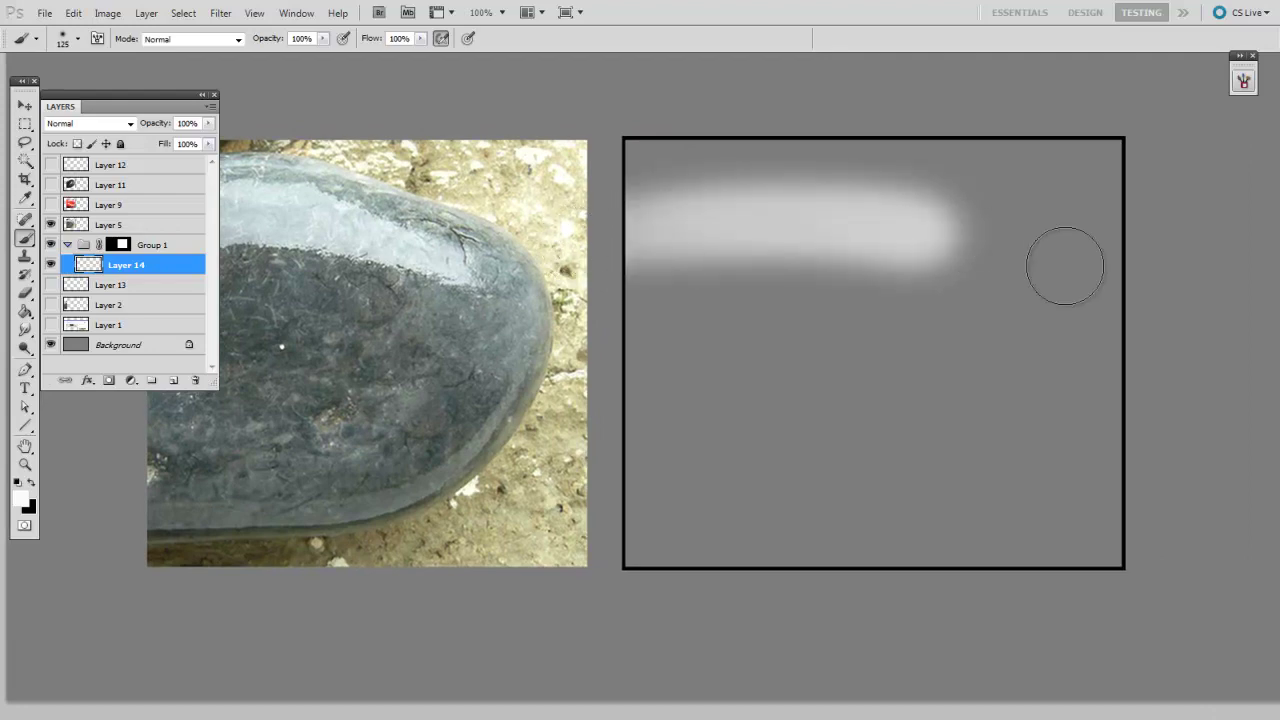
drag(868, 449, 956, 463)
drag(740, 257, 1234, 323)
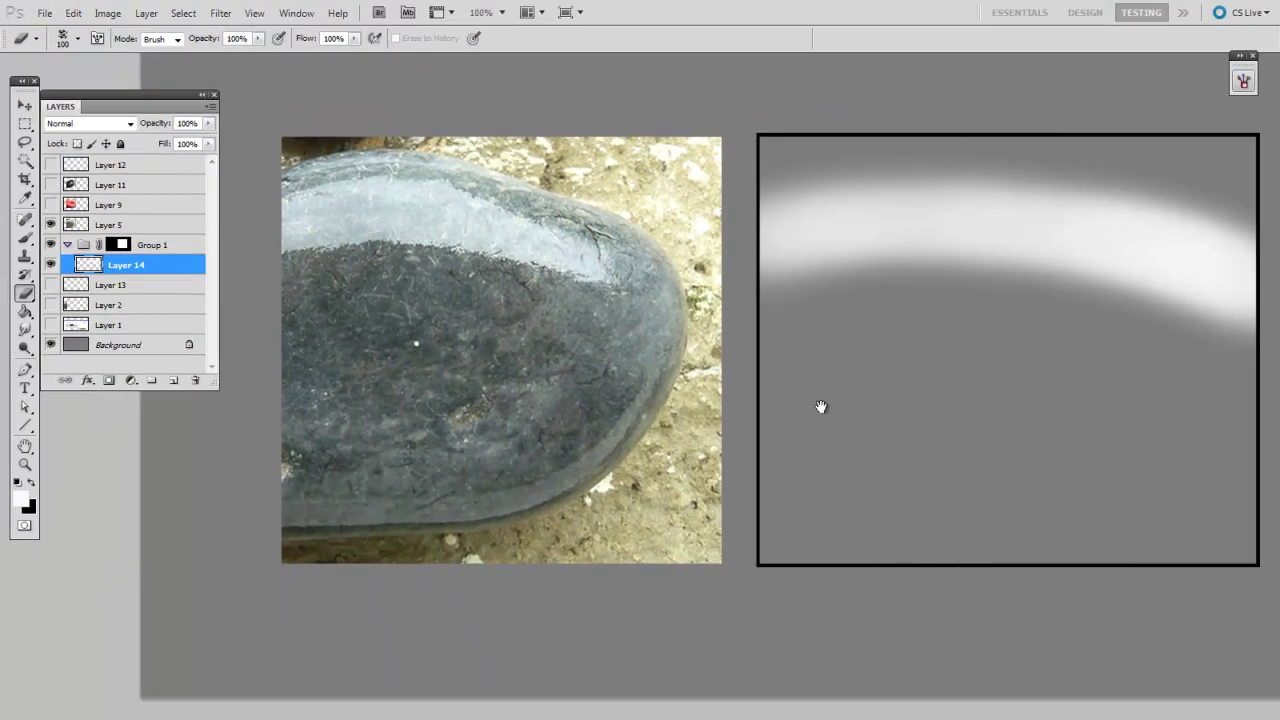
Paint a black stroke below the arc with a rough textured brush shrunk to 60 px.
key(b)
right_click(658, 488)
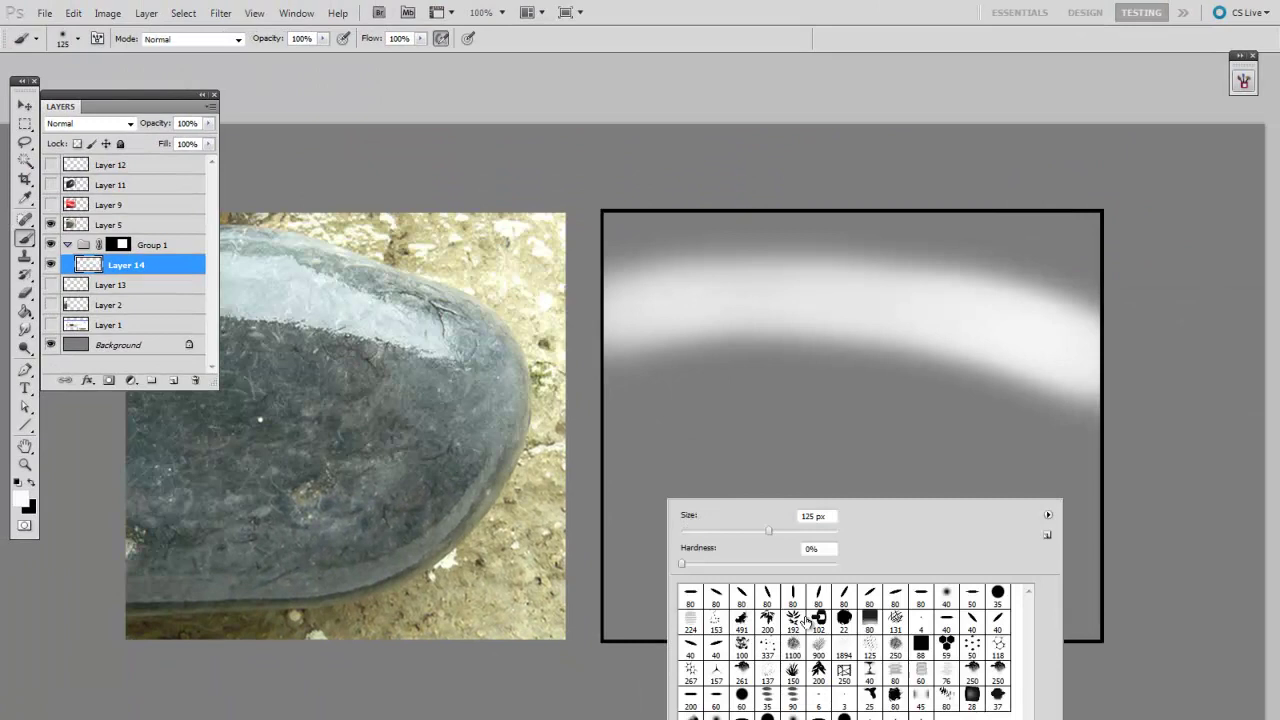
double_click(742, 648)
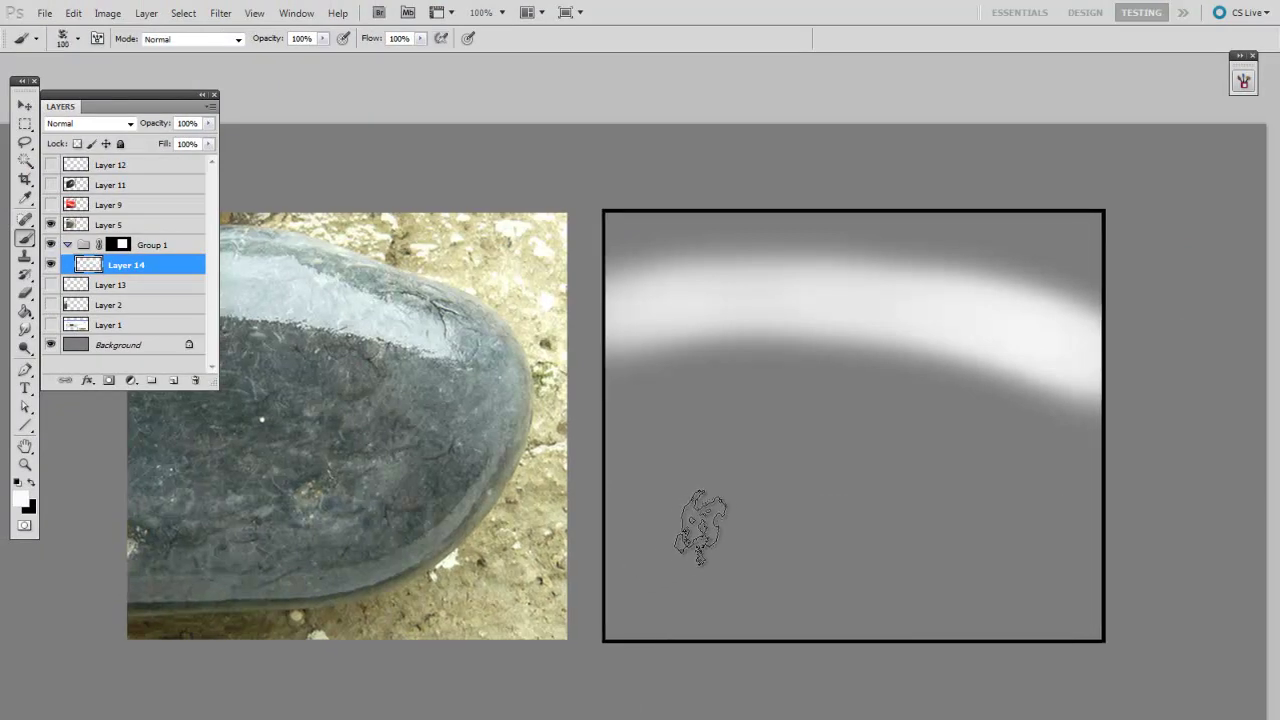
key(bracketleft)
key(bracketleft)
key(bracketleft)
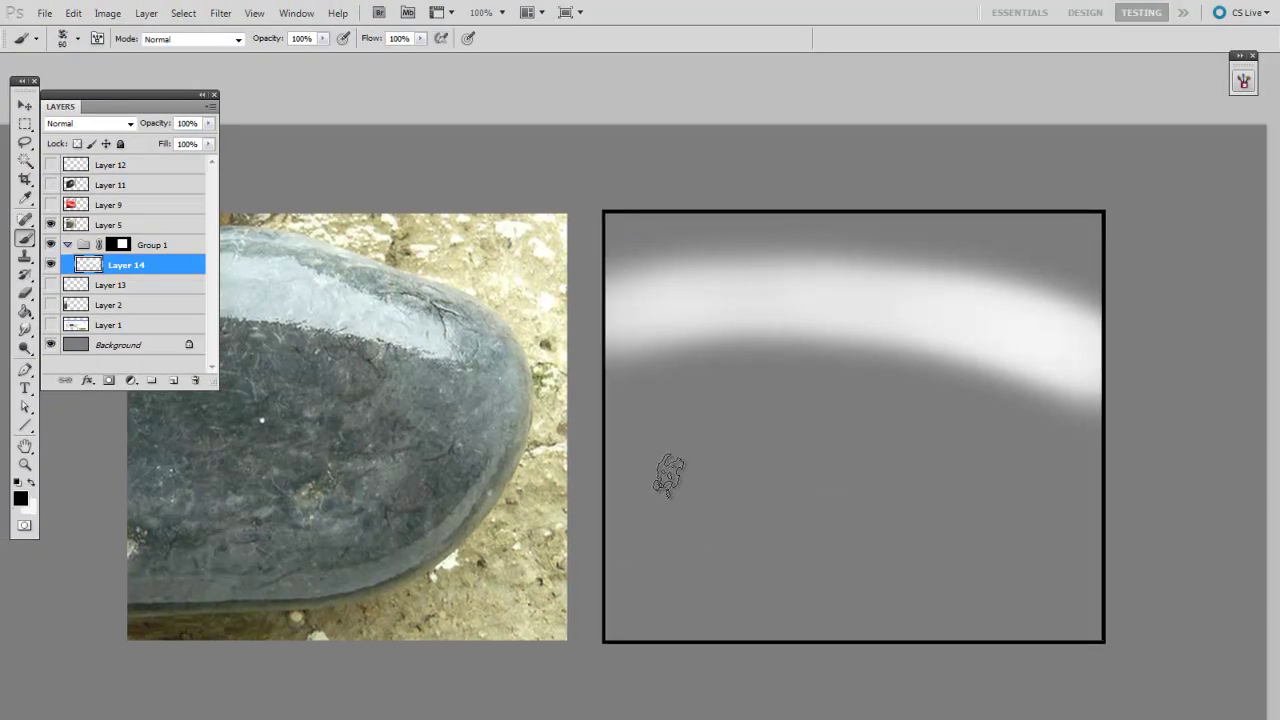
drag(662, 470, 891, 556)
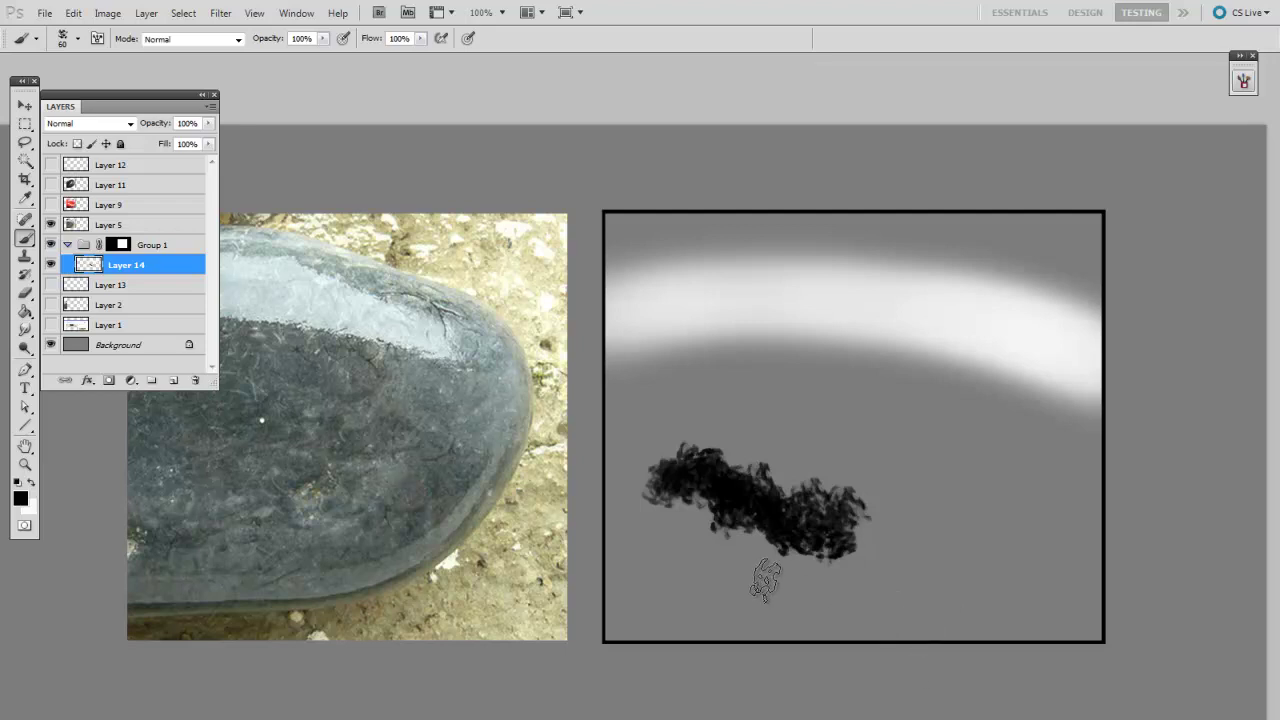
Undo the black textured stroke and zoom in with the textured eraser ready.
key(ctrl+z)
key(ctrl+plus)
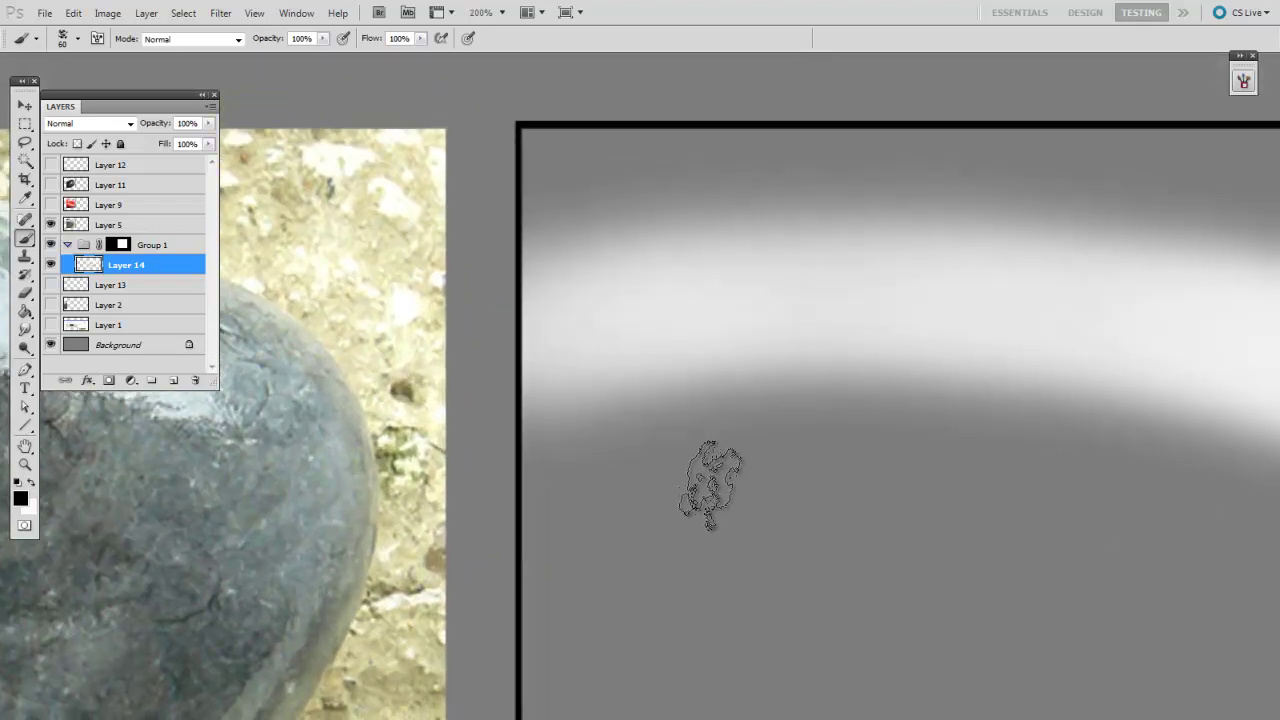
key(e)
right_click(724, 484)
key(Escape)
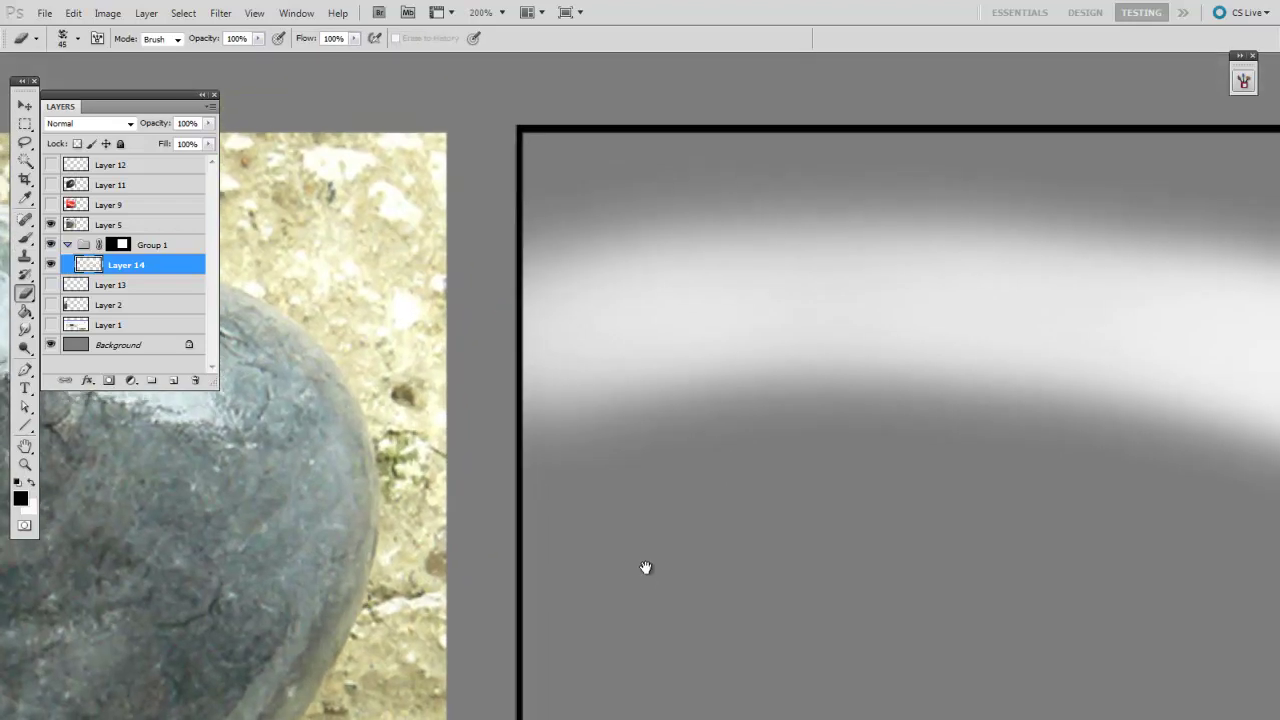
drag(646, 566, 568, 598)
Erode the arc's whole lower edge into jagged shapes from left to right.
mouse_move(474, 466)
mouse_down()
mouse_move(563, 449)
mouse_move(830, 455)
mouse_up()
drag(577, 500, 447, 455)
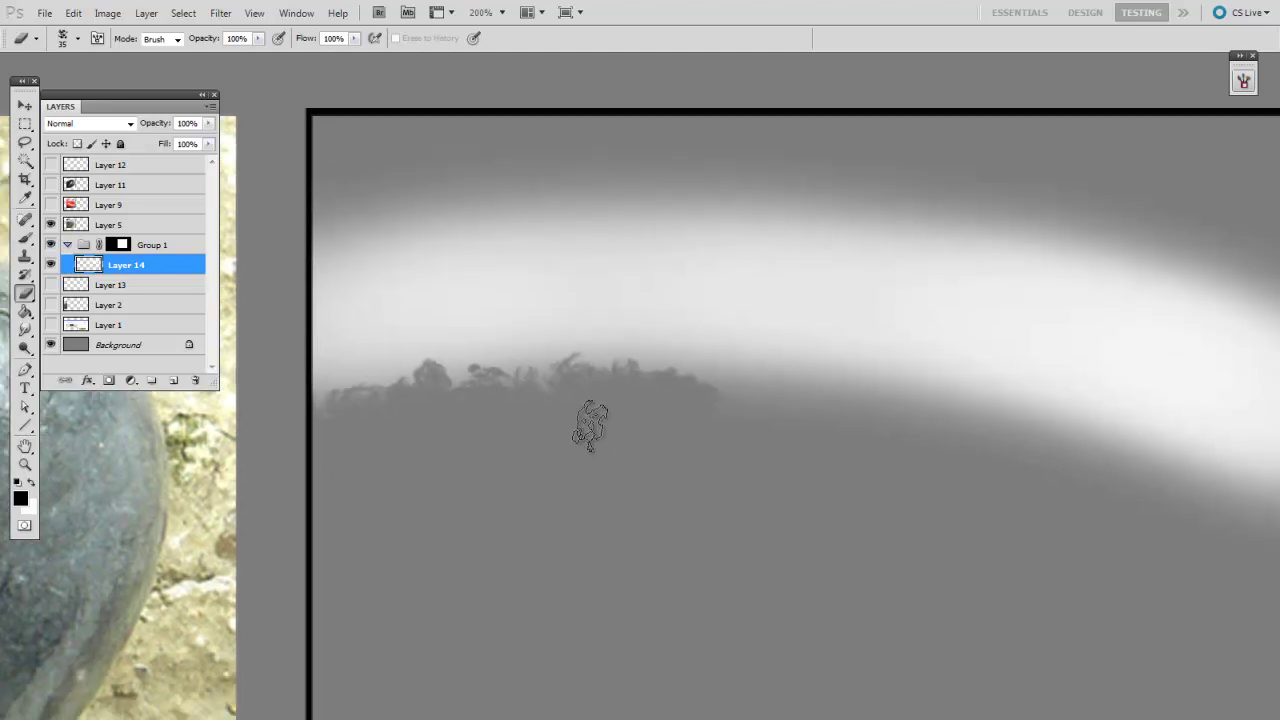
mouse_move(590, 427)
mouse_down()
mouse_move(823, 429)
mouse_move(1048, 475)
mouse_up()
drag(969, 506, 669, 426)
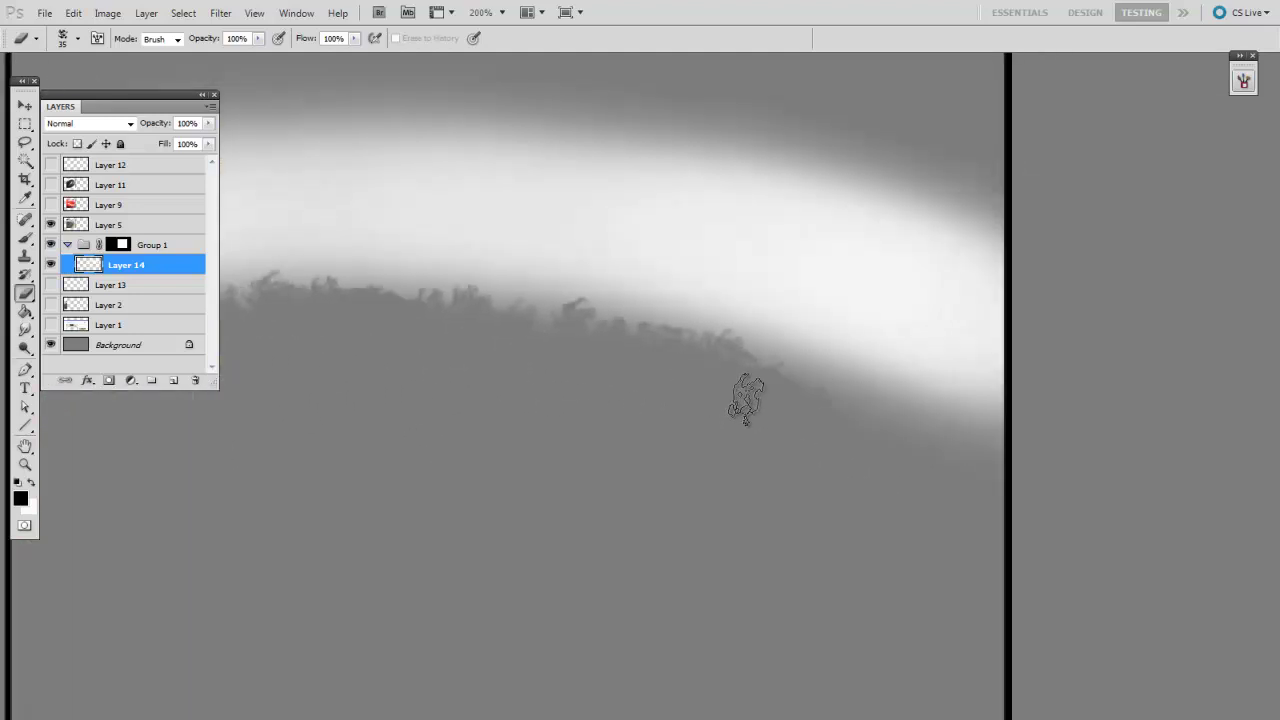
drag(743, 400, 1020, 471)
drag(572, 461, 931, 537)
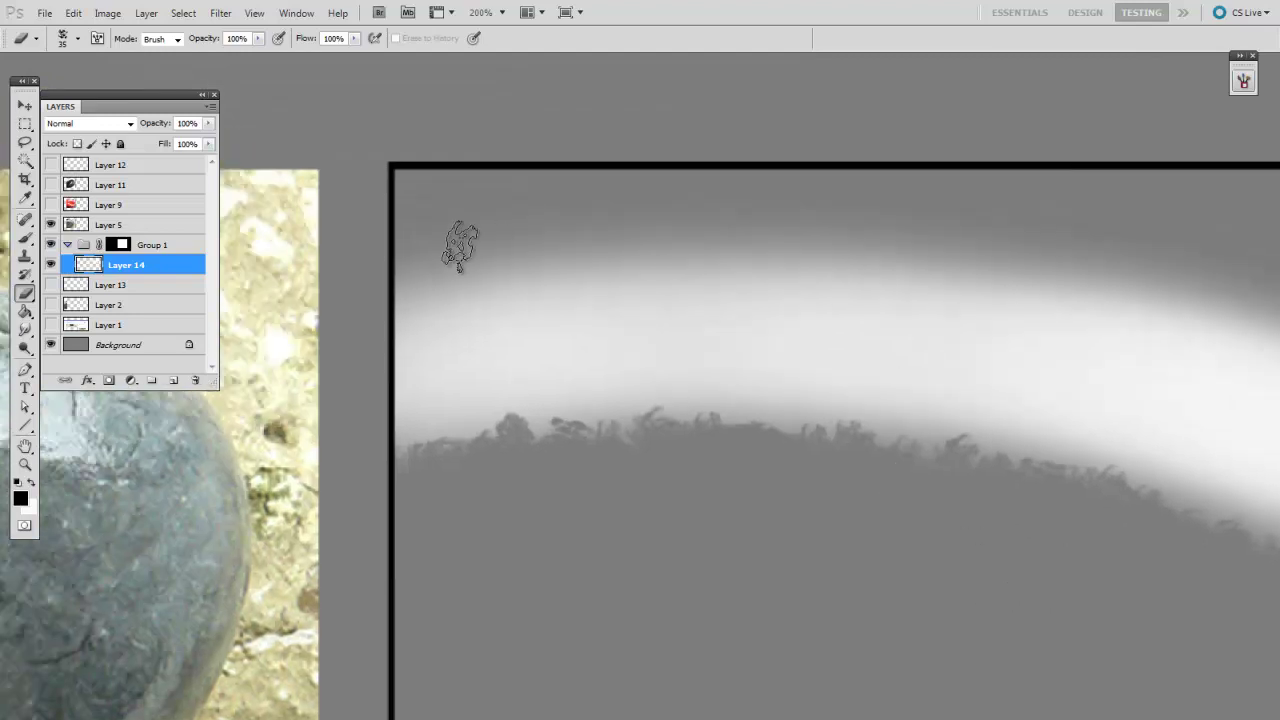
mouse_move(394, 257)
mouse_down()
mouse_move(774, 209)
mouse_move(716, 221)
mouse_move(788, 243)
mouse_move(1066, 274)
mouse_up()
Erode the arc's top edge toward the right, then zoom out to the whole document.
drag(955, 221, 723, 200)
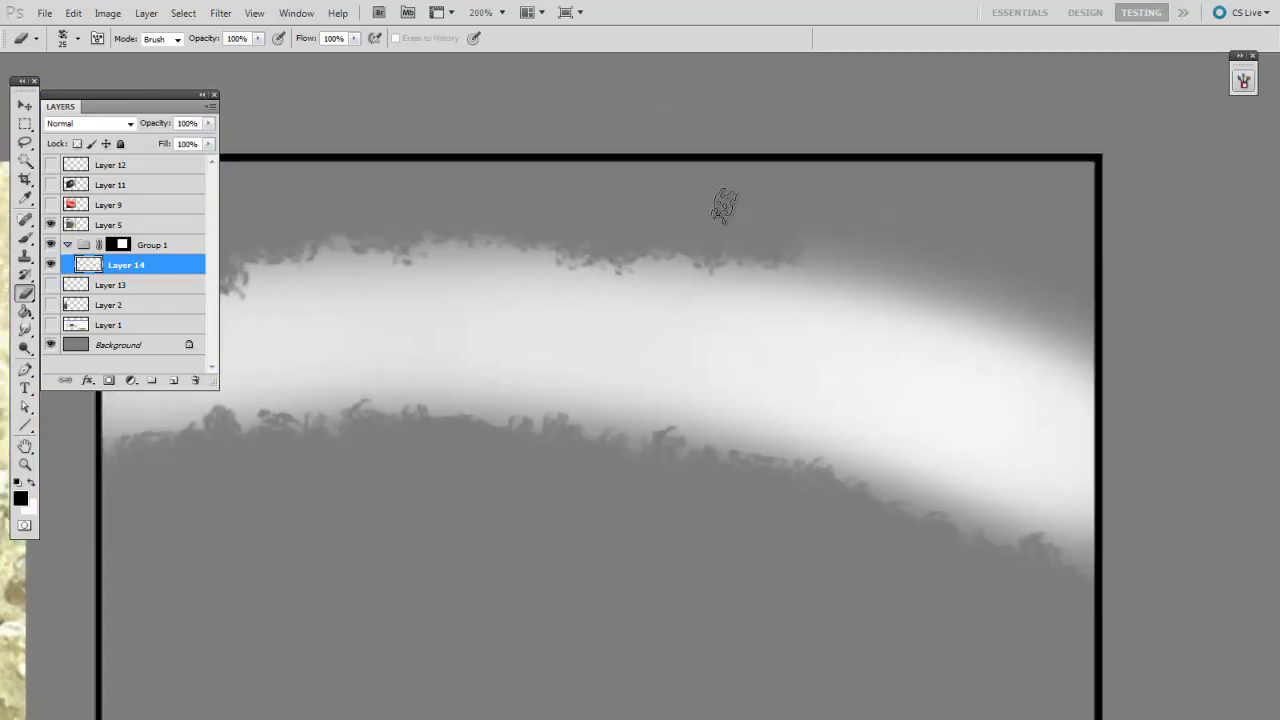
mouse_move(860, 255)
mouse_down()
mouse_move(1037, 274)
mouse_move(1154, 310)
mouse_move(1186, 334)
mouse_up()
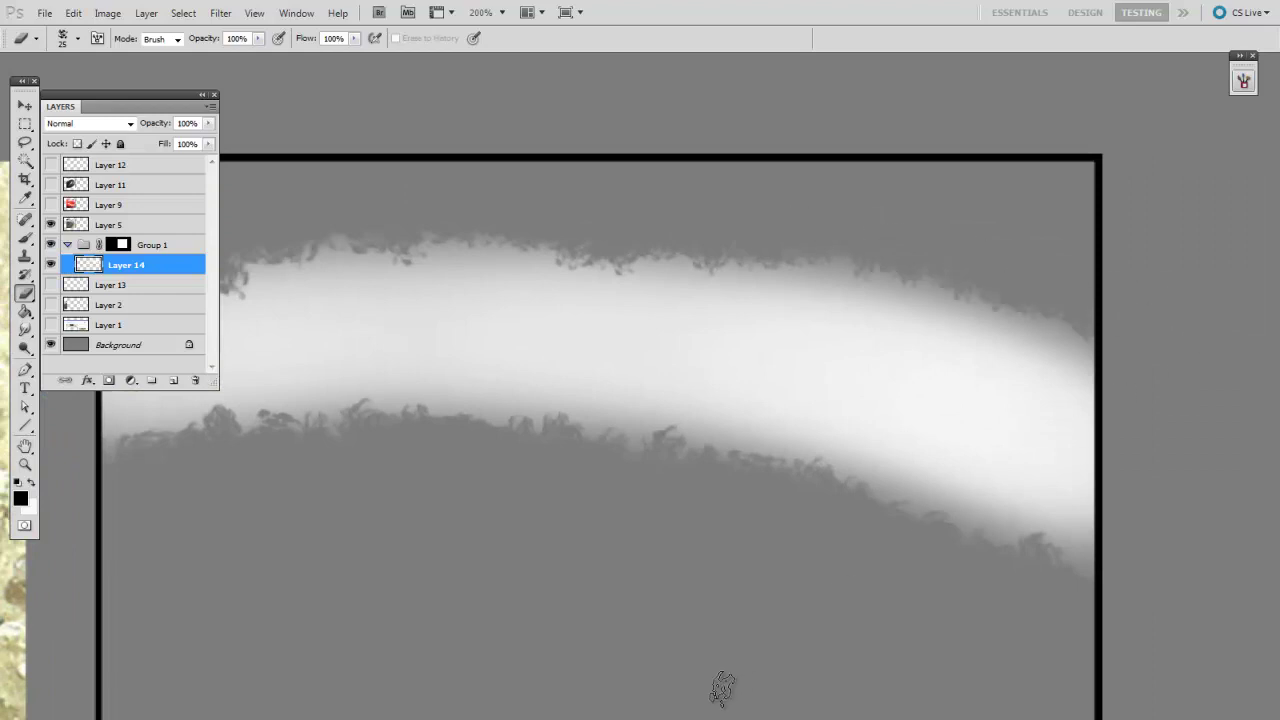
key(ctrl+minus)
mouse_move(768, 697)
mouse_down()
mouse_move(874, 674)
mouse_move(855, 683)
mouse_up()
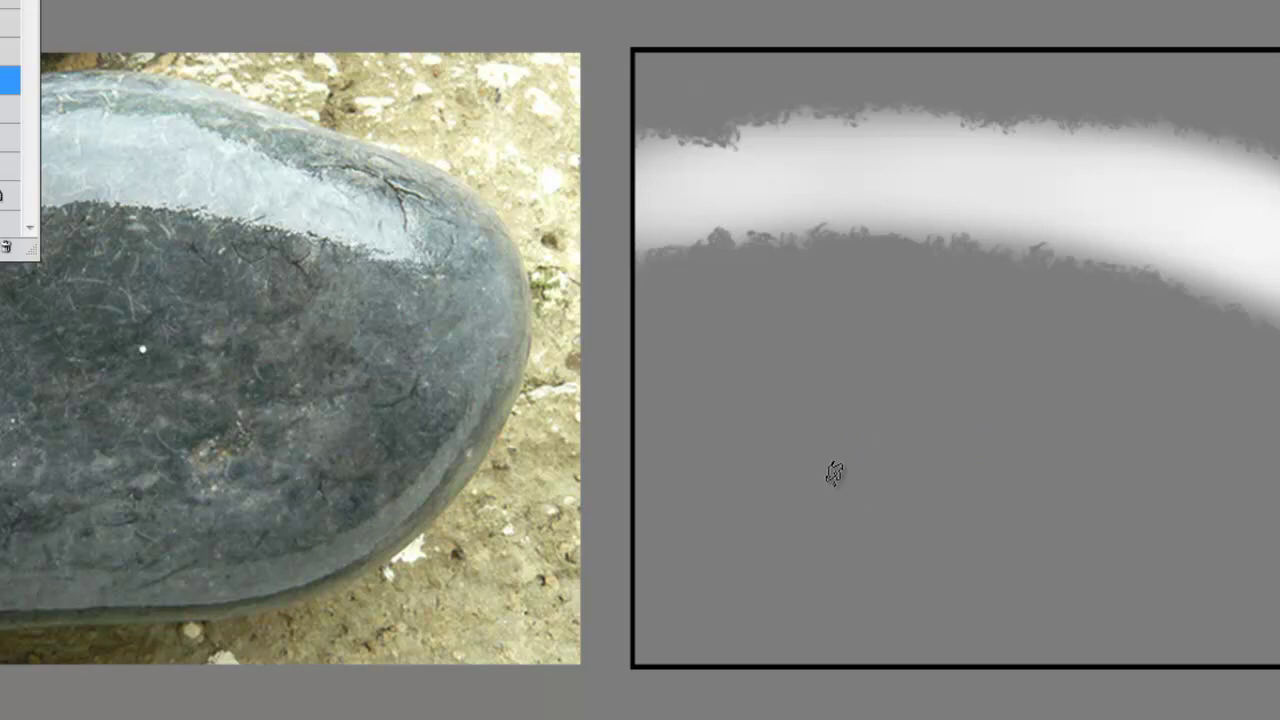
Choose a 40 px soft round brush and a very light grey foreground colour.
drag(860, 490, 870, 449)
right_click(870, 449)
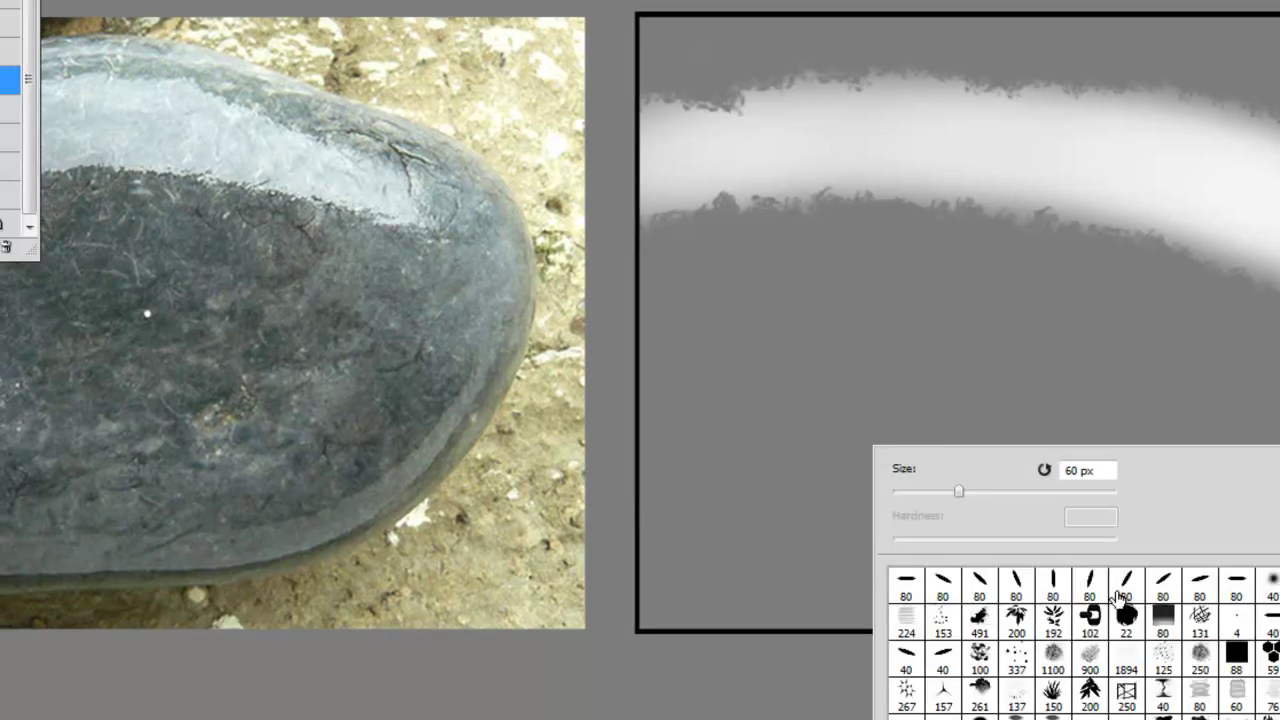
click(1272, 585)
key(Return)
scroll(725, 460, right, 1)
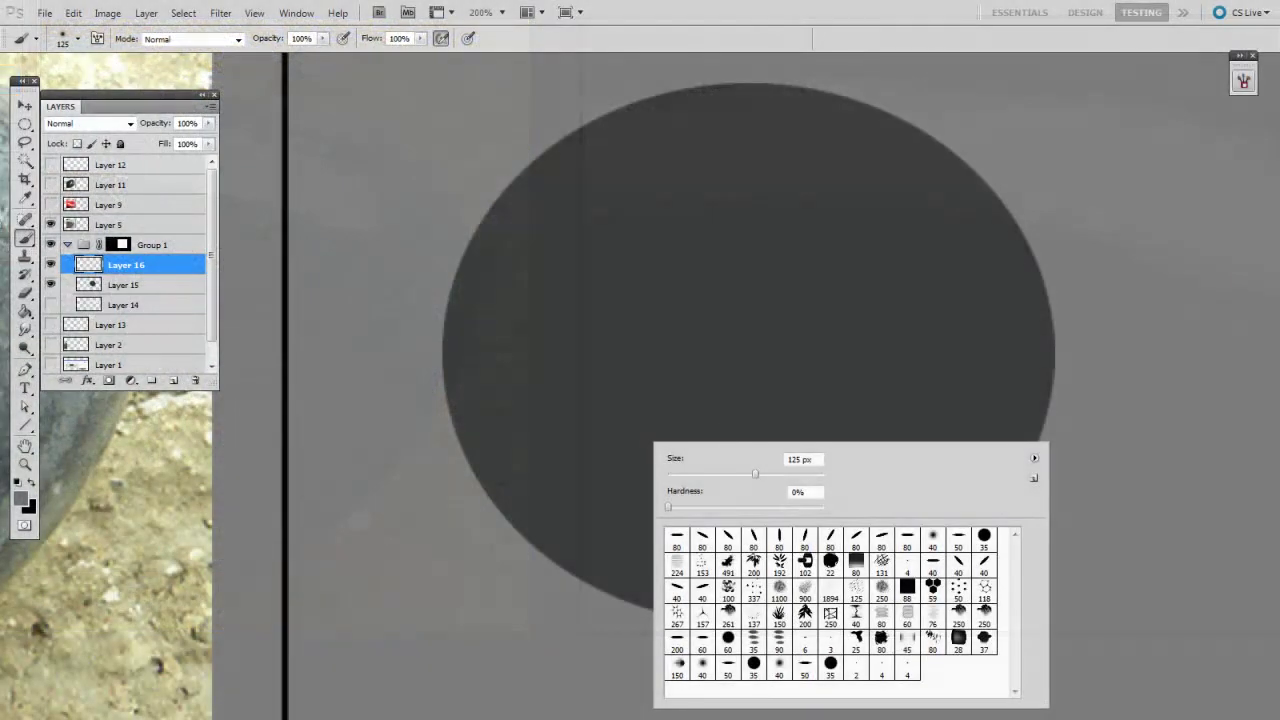
click(930, 541)
key(Return)
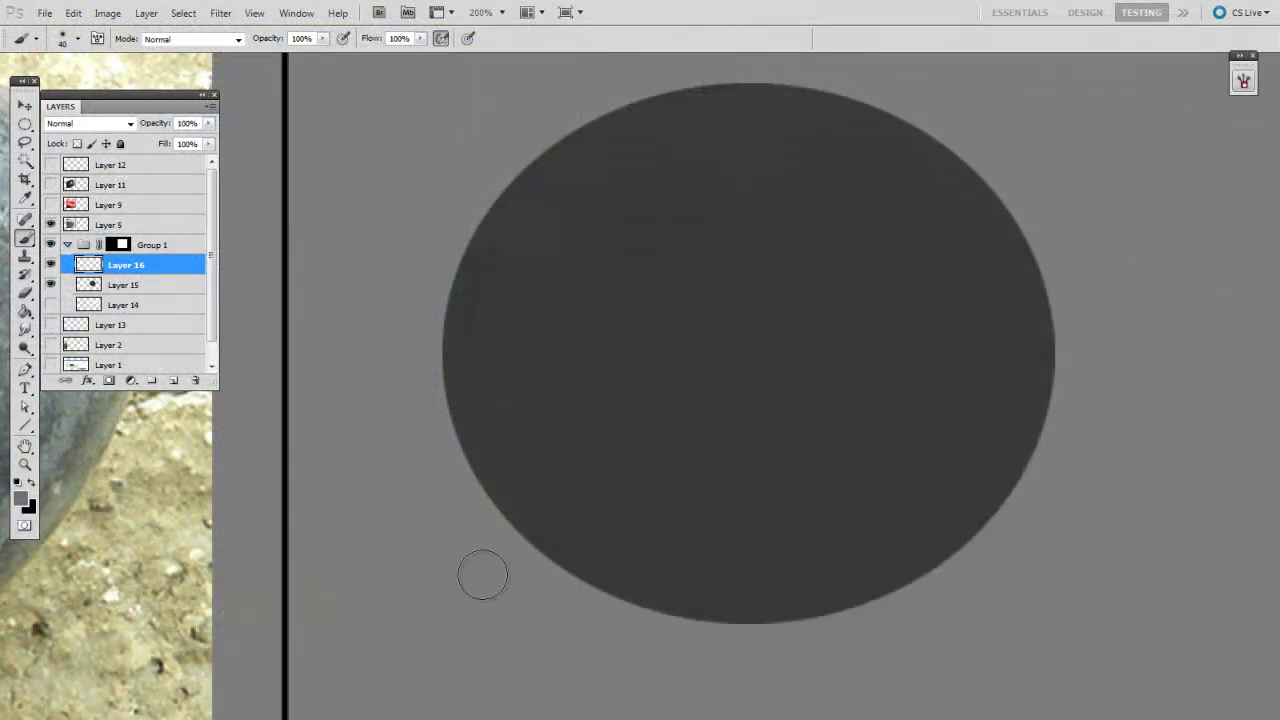
click(24, 500)
click(674, 565)
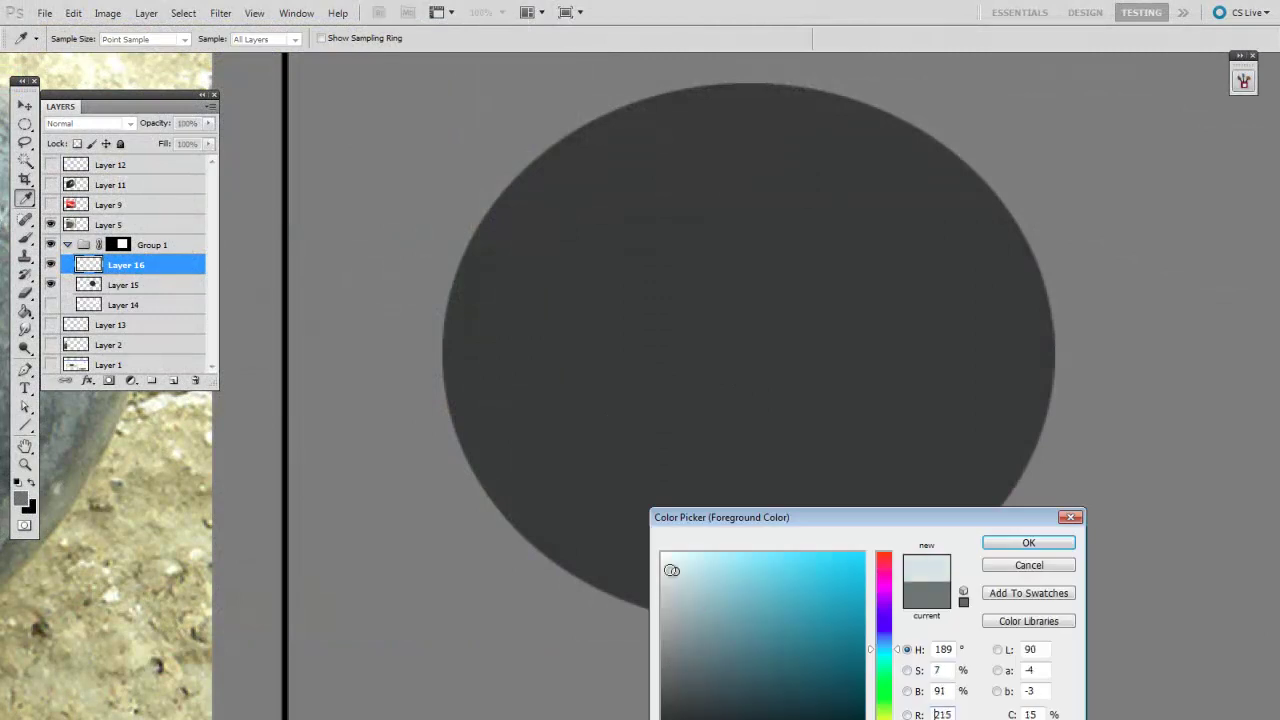
click(1020, 540)
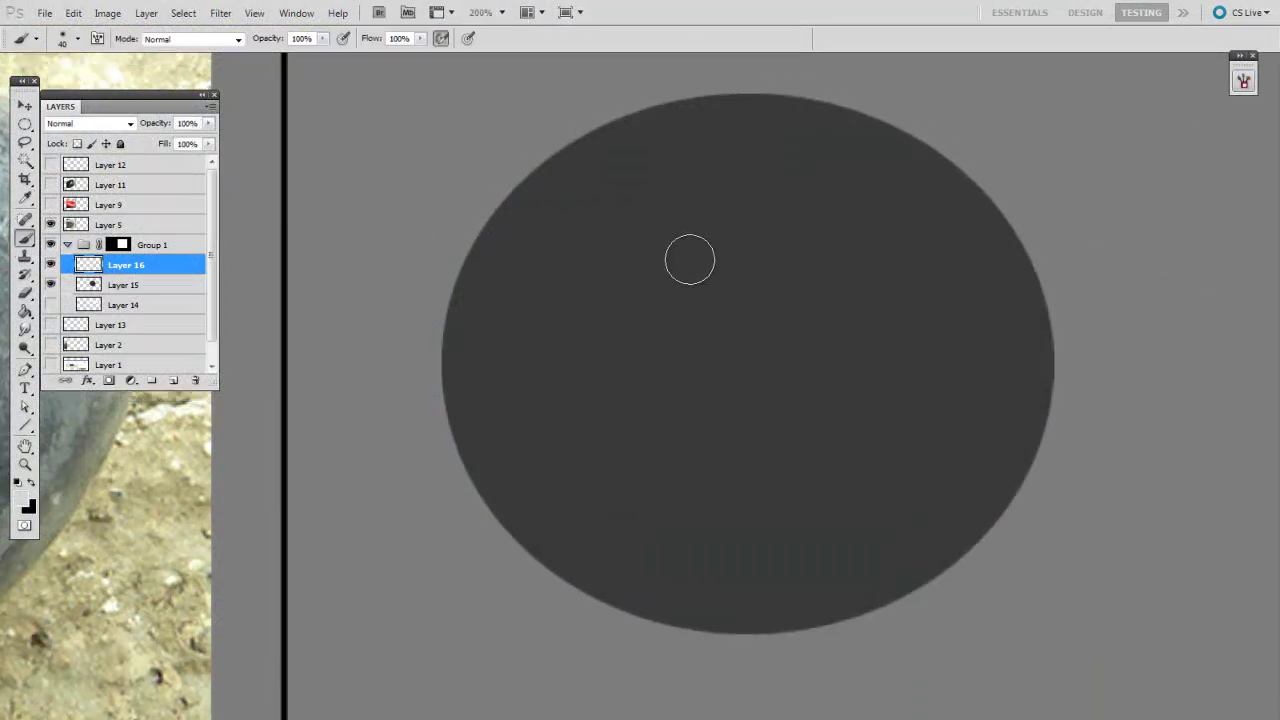
Paint a broad soft bright glow on the circle with progressively larger brush sizes.
key(bracketright)
key(bracketright)
key(bracketright)
key(bracketright)
key(bracketright)
mouse_move(722, 245)
mouse_down()
mouse_move(700, 265)
mouse_move(729, 300)
mouse_move(666, 243)
mouse_up()
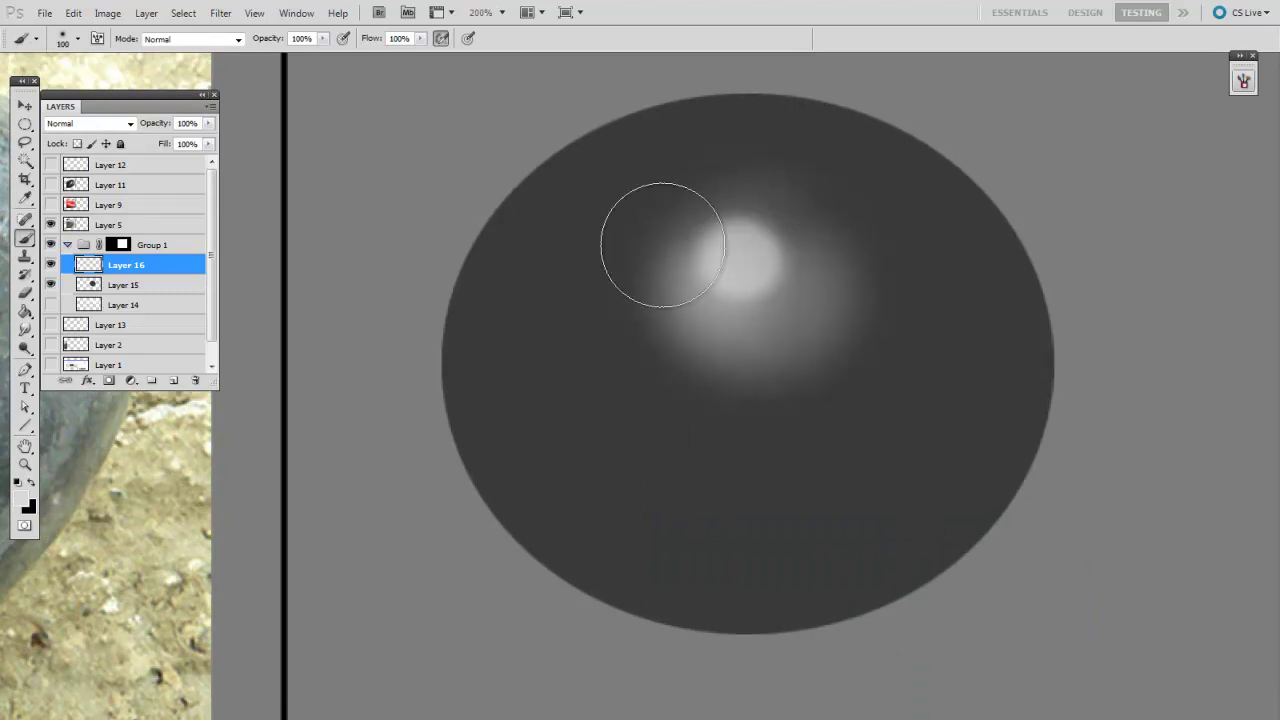
key(bracketright)
drag(770, 283, 786, 243)
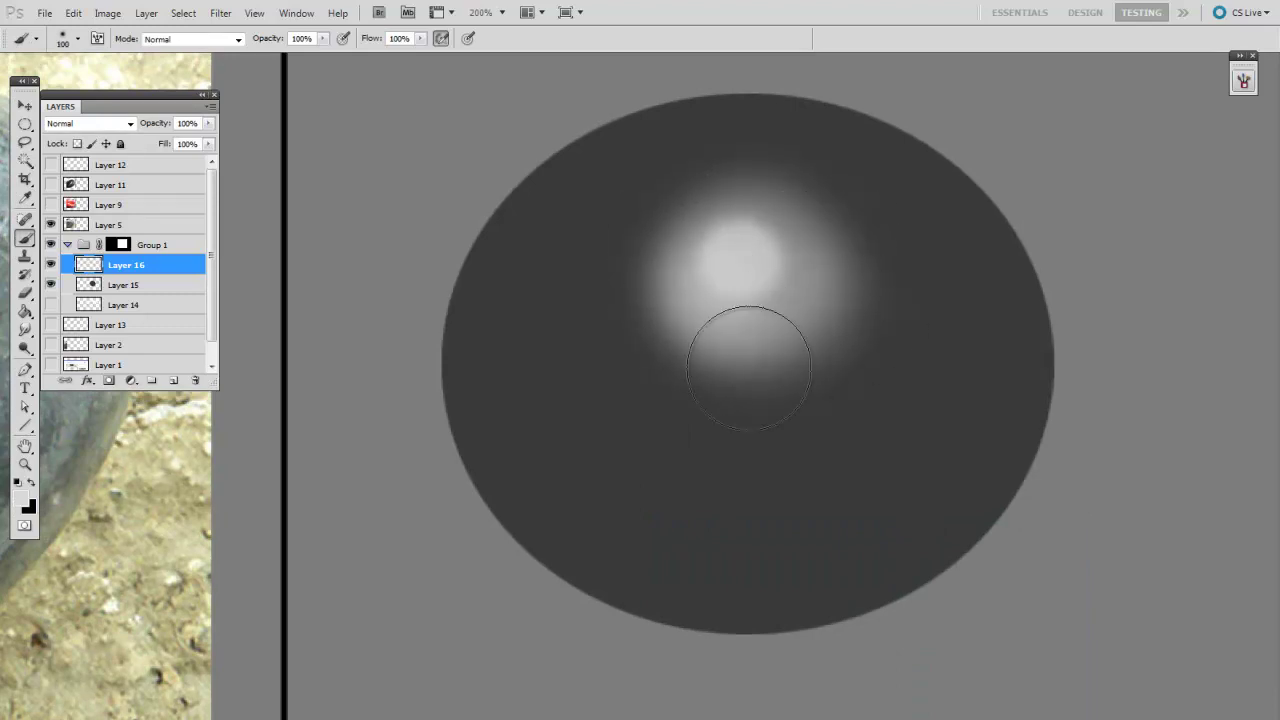
drag(749, 366, 857, 251)
key(bracketright)
key(bracketright)
mouse_move(691, 243)
mouse_down()
mouse_move(709, 257)
mouse_move(703, 289)
mouse_move(703, 223)
mouse_move(749, 320)
mouse_move(777, 243)
mouse_move(763, 337)
mouse_move(736, 221)
mouse_move(723, 234)
mouse_up()
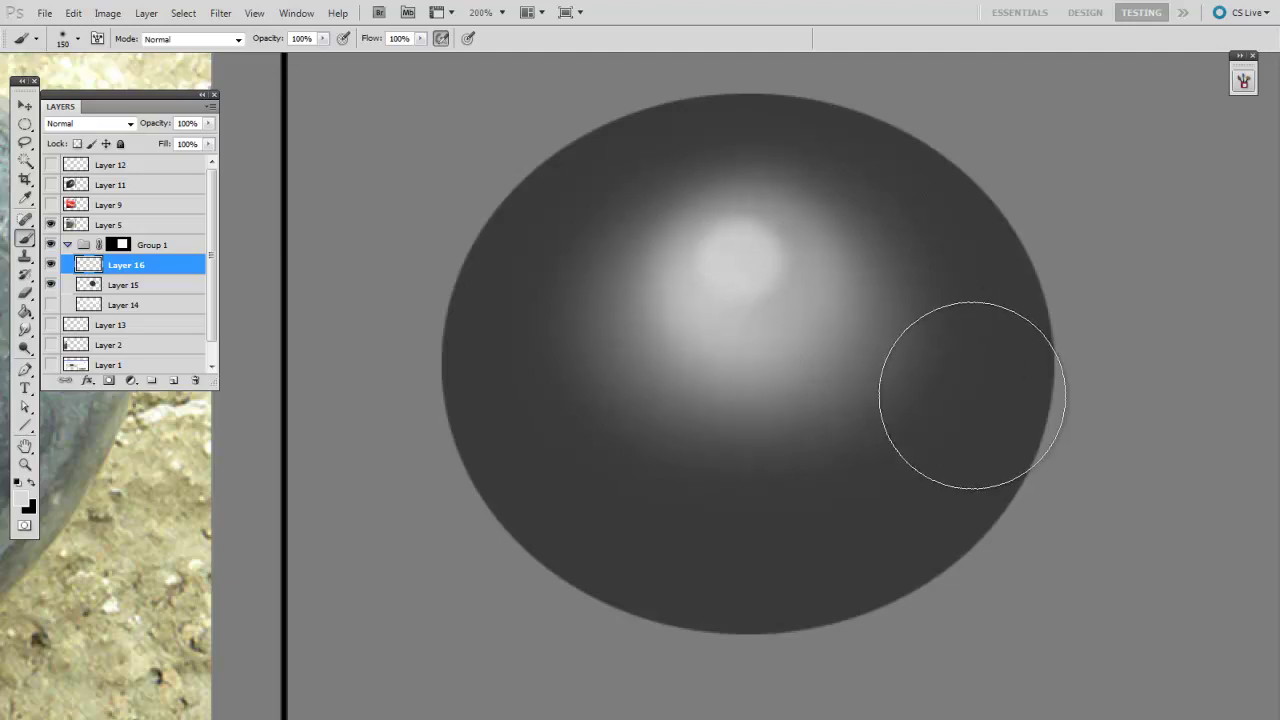
drag(785, 340, 779, 332)
Erode jagged edges into the glow's left, bottom and right sides with a textured eraser.
key(e)
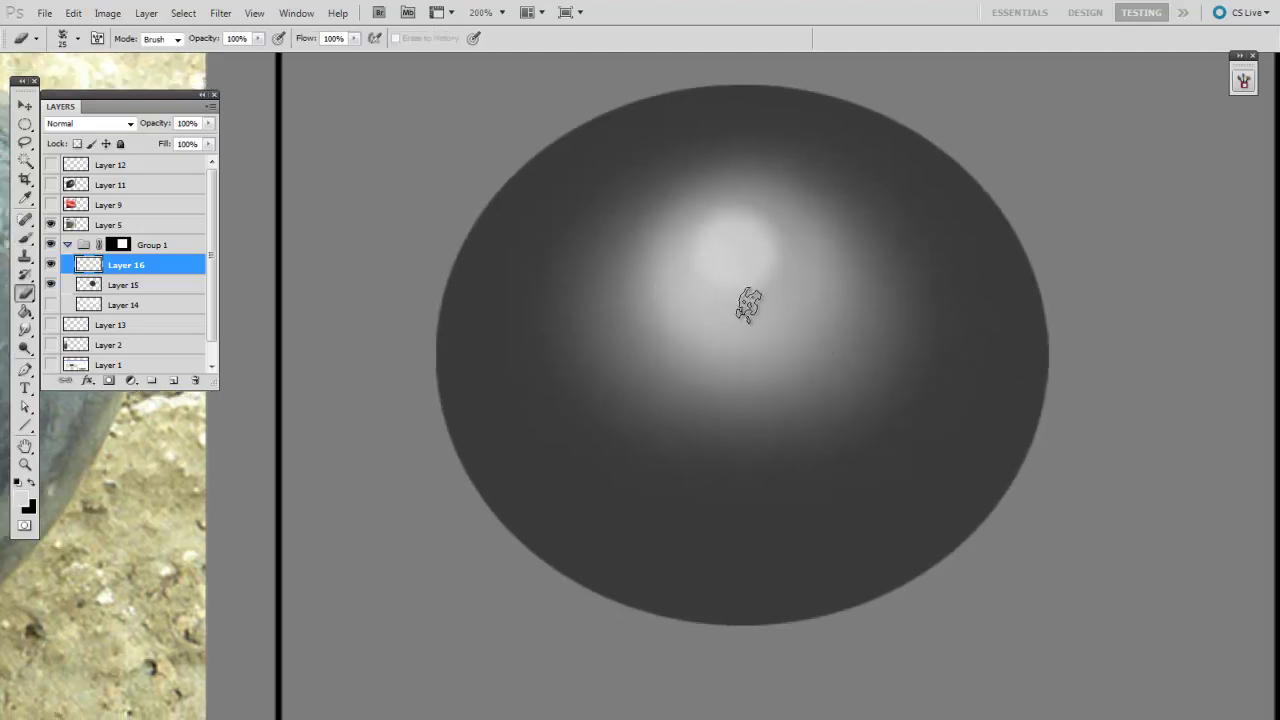
right_click(750, 295)
click(830, 446)
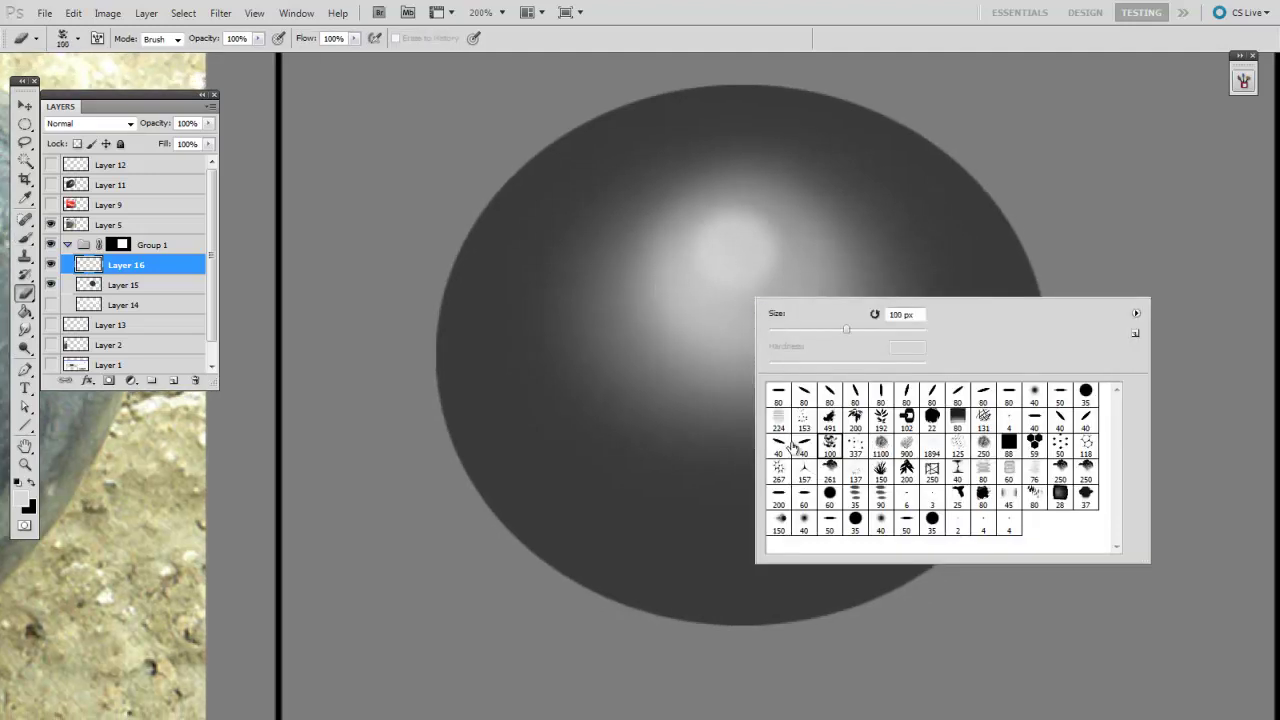
key(Return)
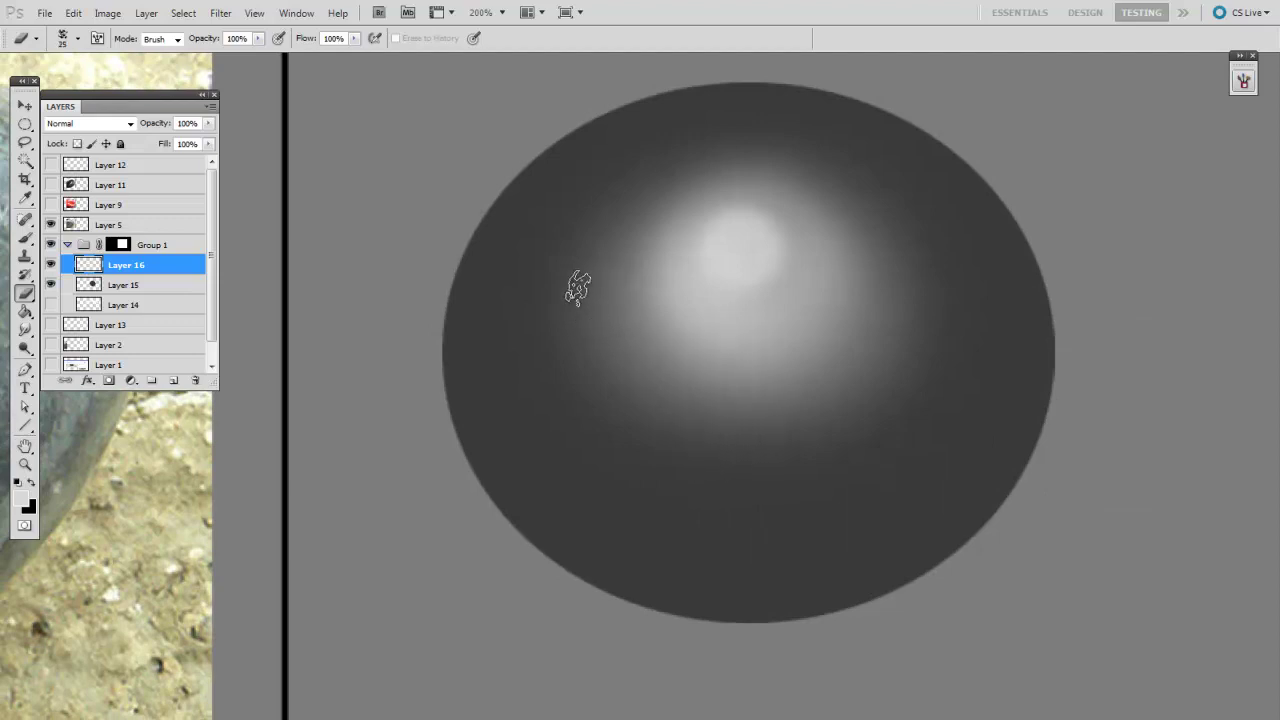
mouse_move(577, 286)
mouse_down()
mouse_move(591, 220)
mouse_move(571, 229)
mouse_move(658, 157)
mouse_move(557, 277)
mouse_move(603, 326)
mouse_up()
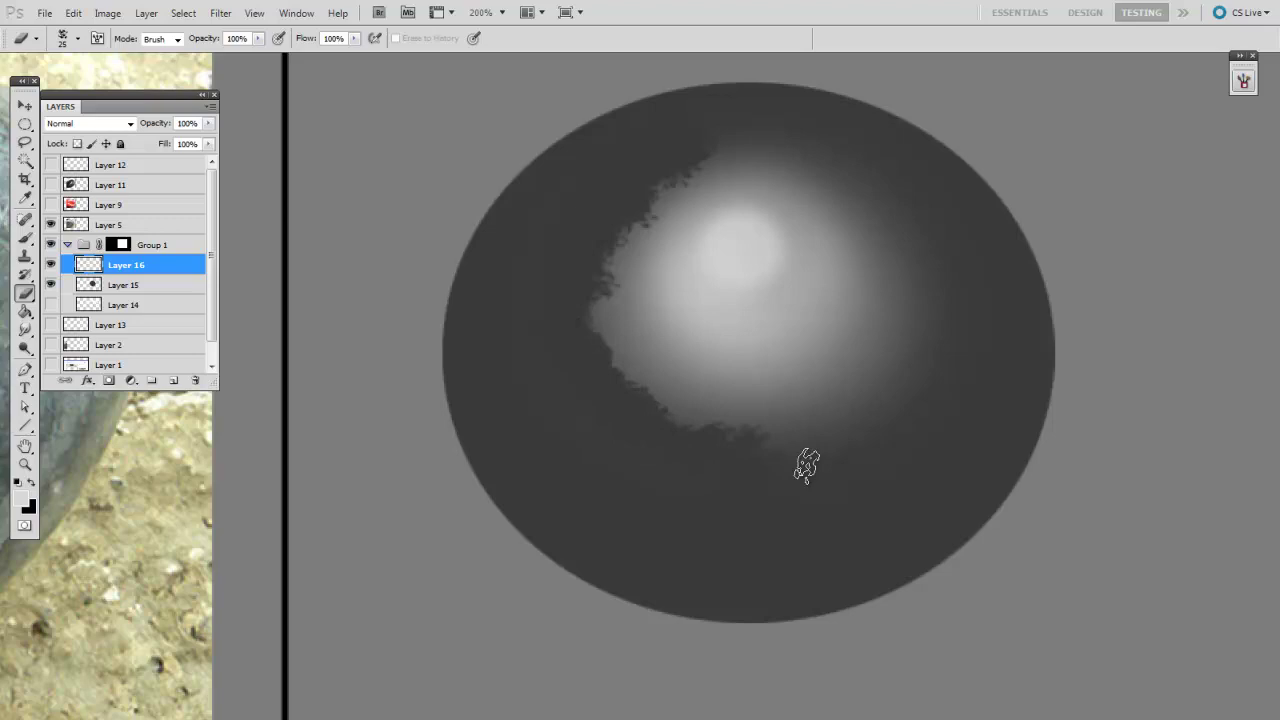
mouse_move(757, 457)
mouse_down()
mouse_move(929, 263)
mouse_move(707, 127)
mouse_up()
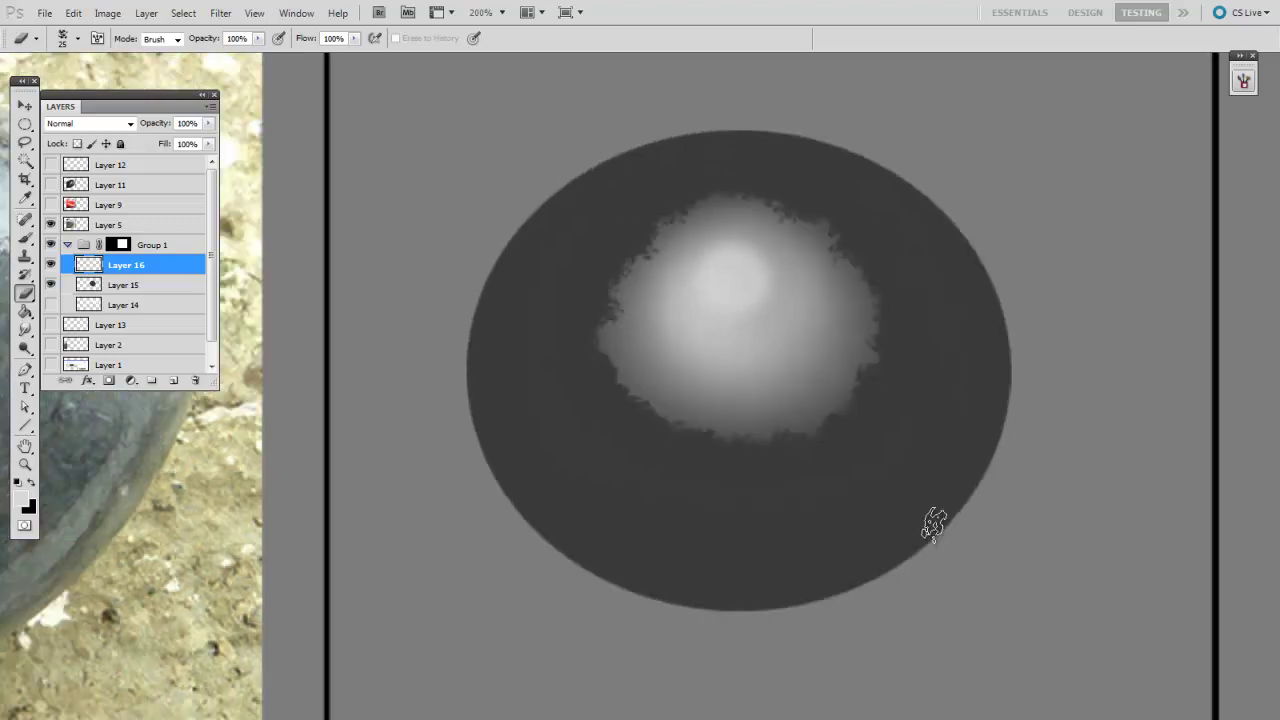
Scale the glow layer down to about 74% so it sits near the circle's top.
key(ctrl+minus)
drag(984, 558, 1017, 497)
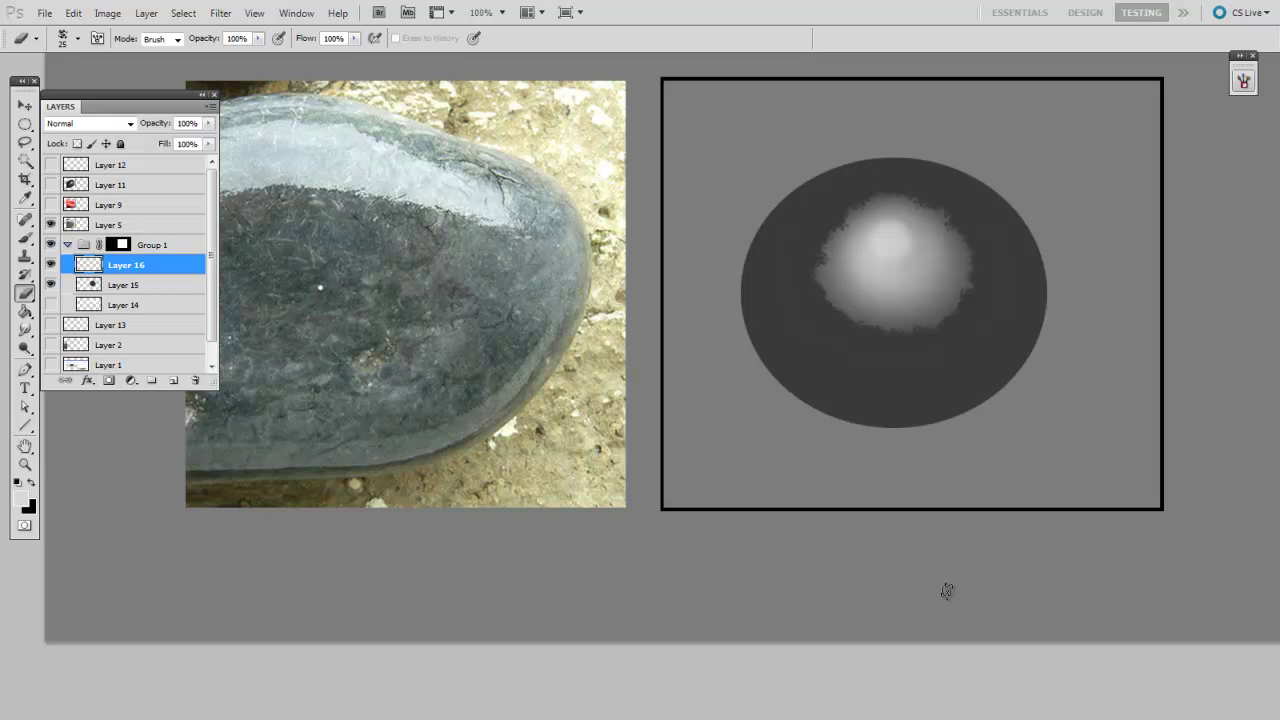
key(ctrl+t)
drag(1027, 380, 988, 327)
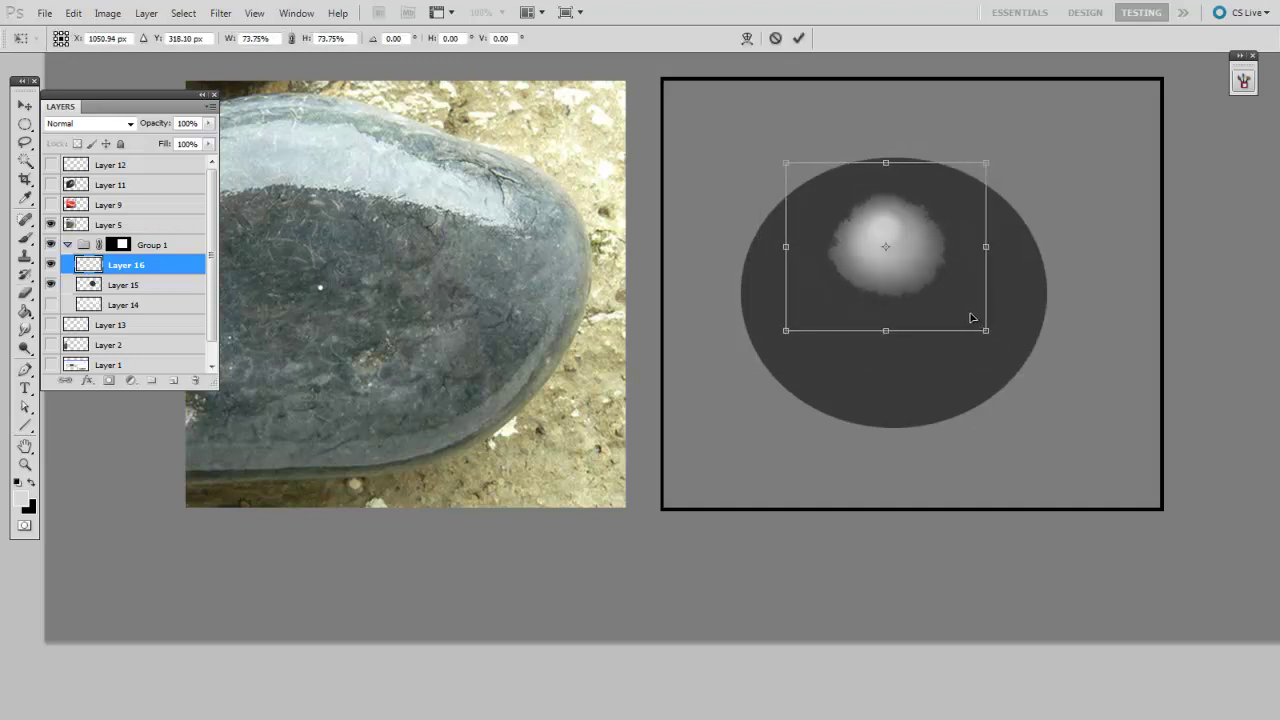
key(Return)
key(b)
key(v)
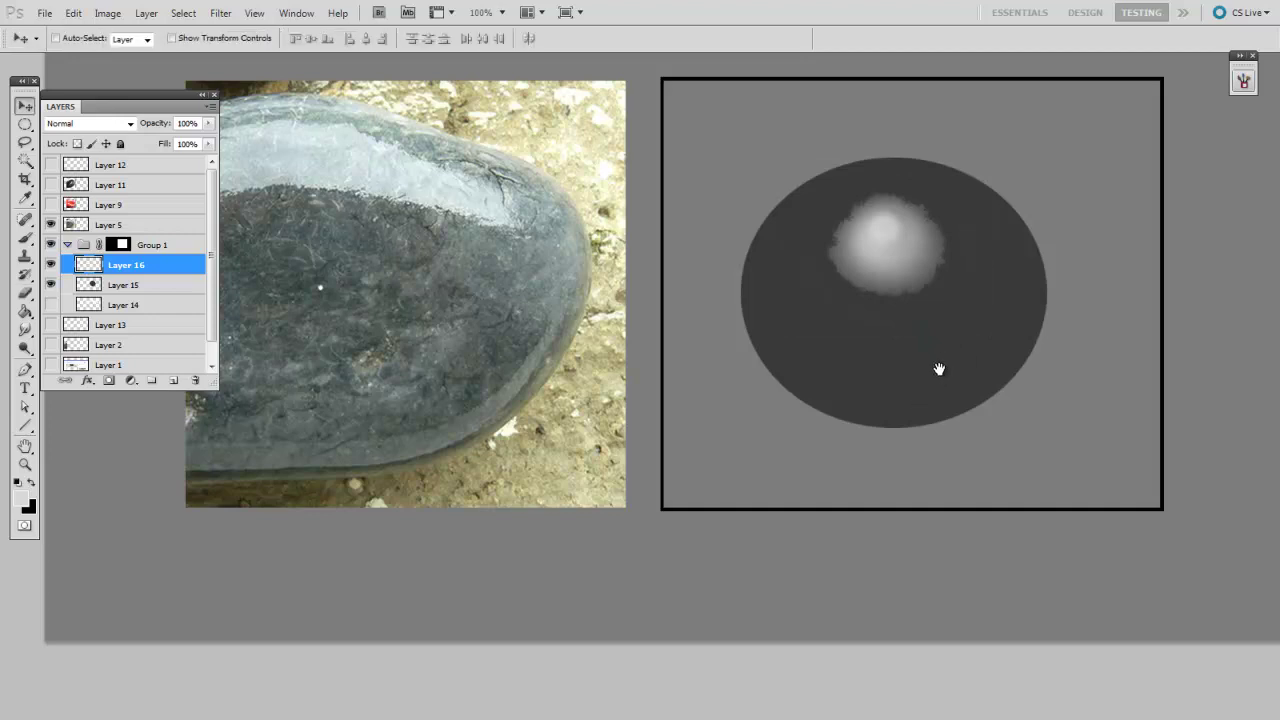